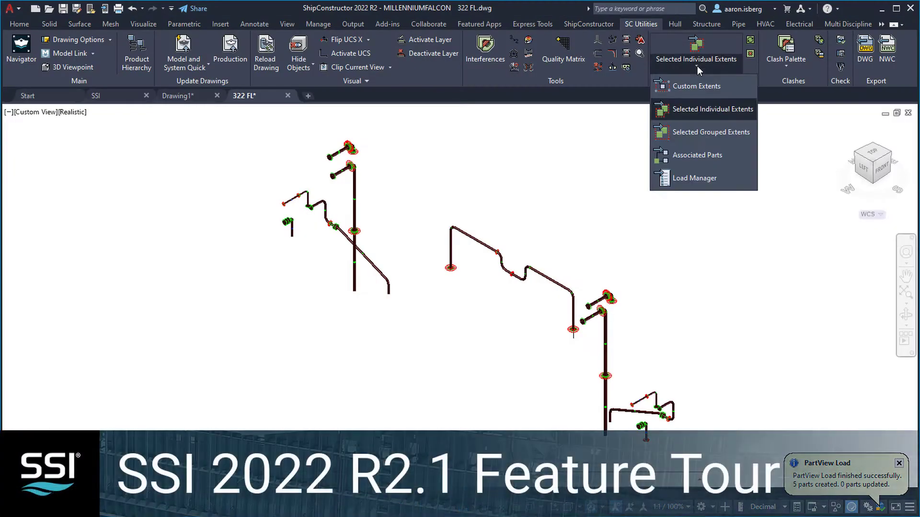
Step: Load surrounding parts as PartViews in a custom two-corner-plus-height box around the 322 FL piping
click(692, 92)
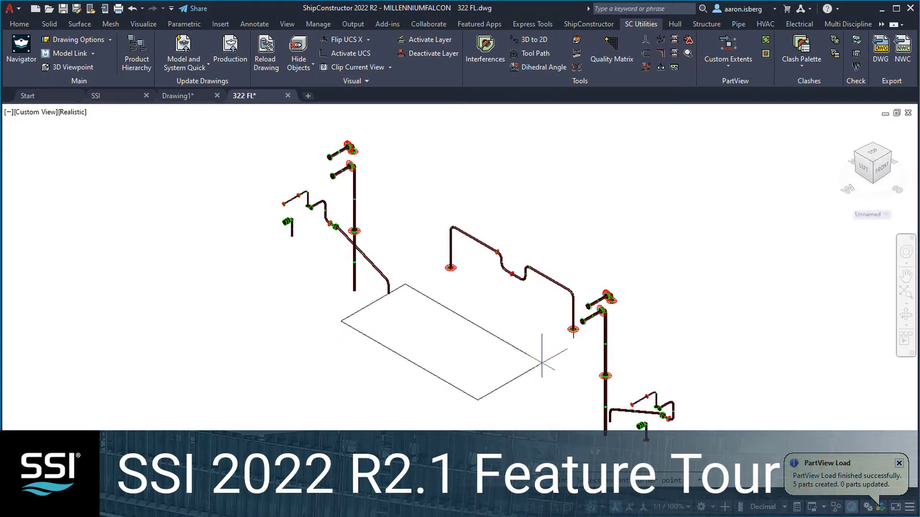
click(542, 363)
click(591, 219)
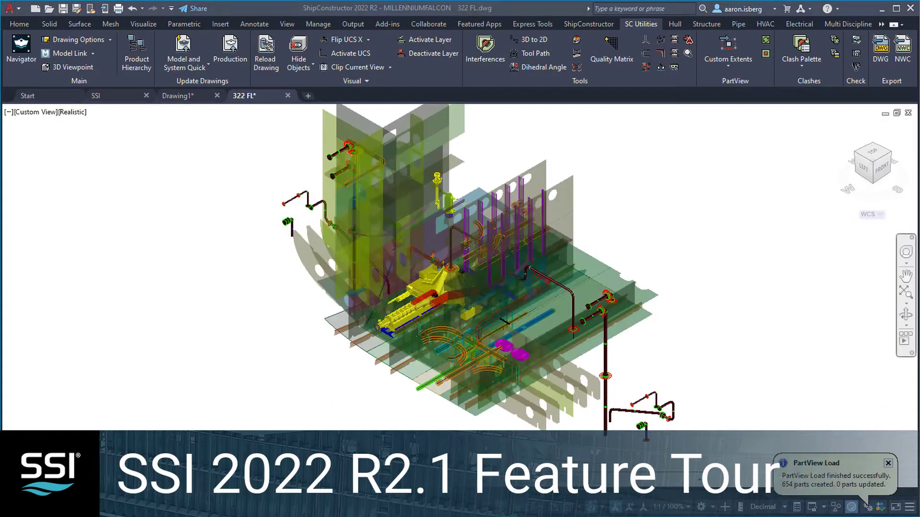
shift+middle_drag(479, 312, 443, 321)
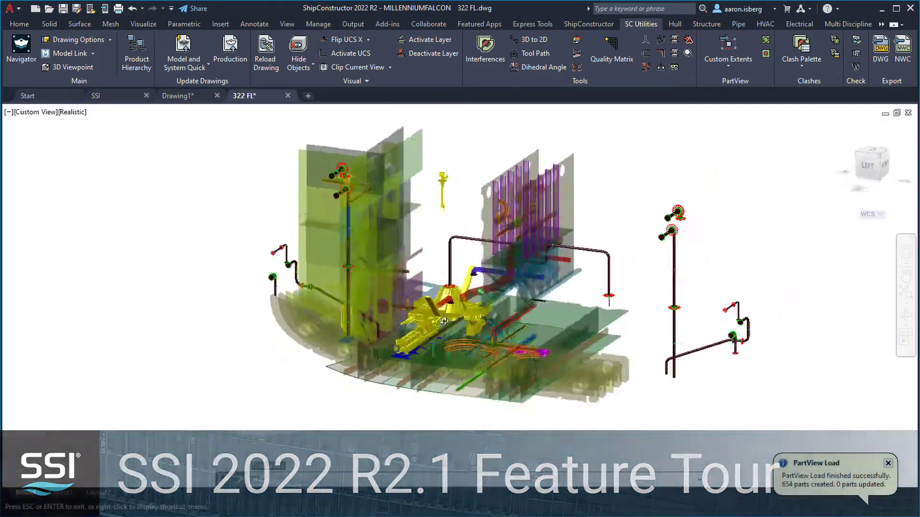
scroll(443, 321, up, 5)
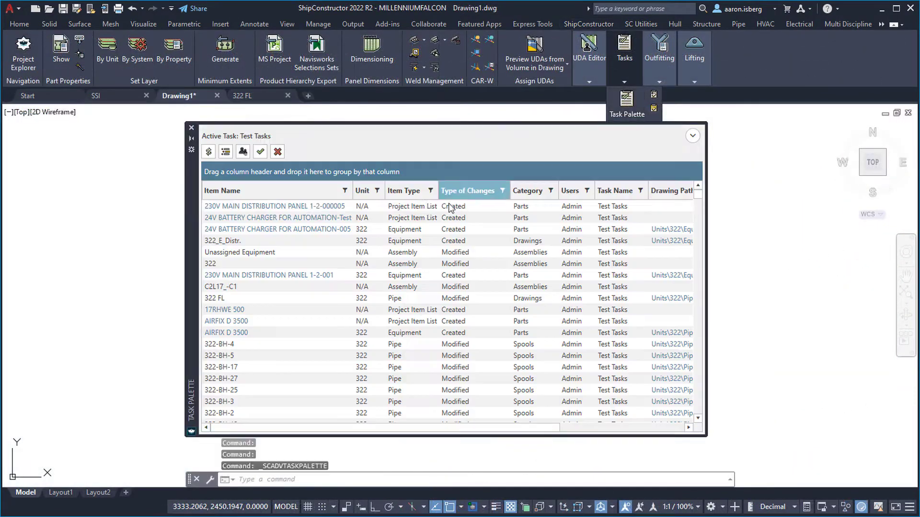
Step: Open the 322_E_Distr drawing from its task and look over the equipment cabinets
scroll(422, 208, right, 5)
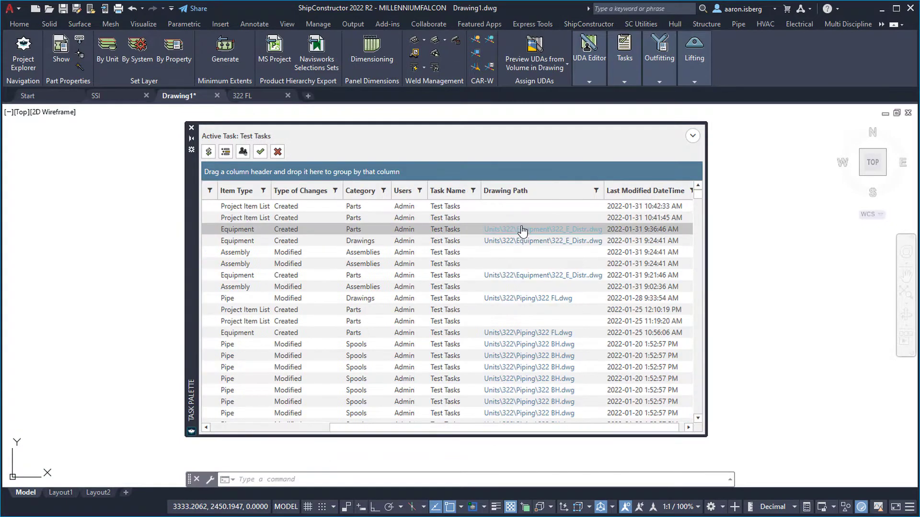
double_click(514, 237)
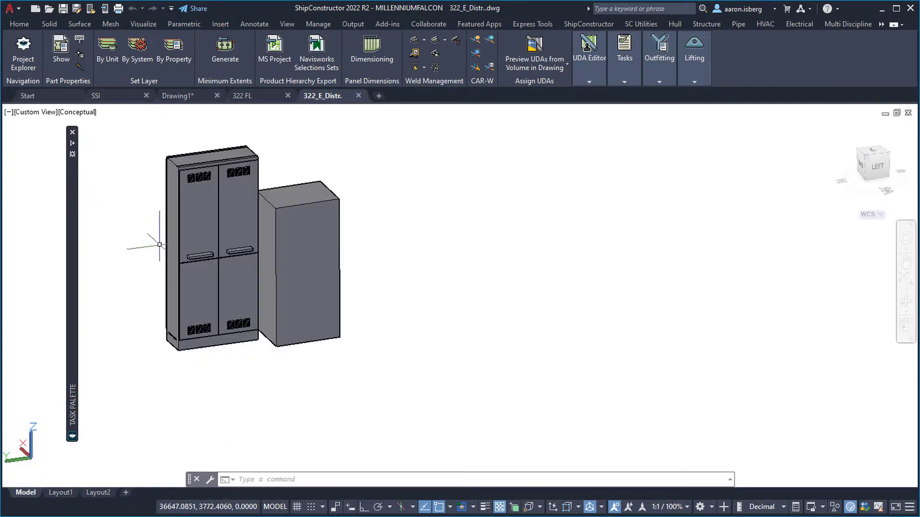
middle_drag(310, 283, 444, 311)
click(444, 310)
click(614, 268)
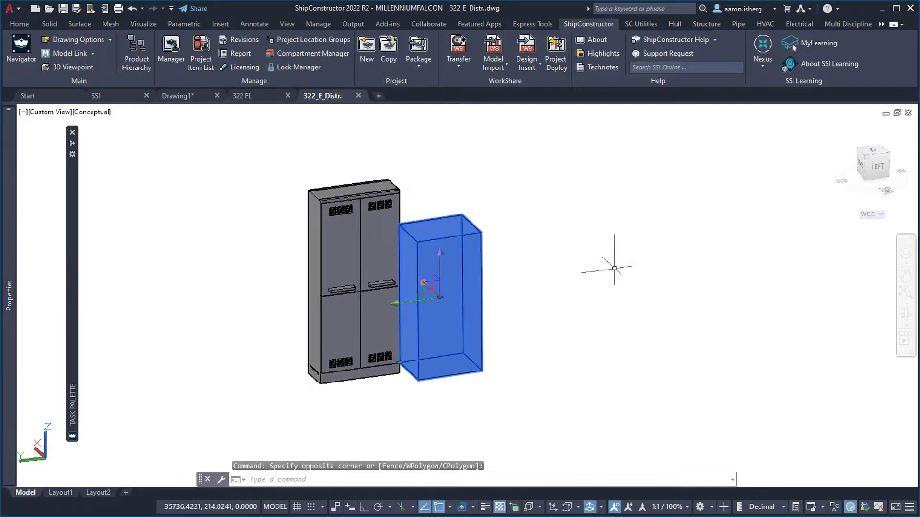
key(Escape)
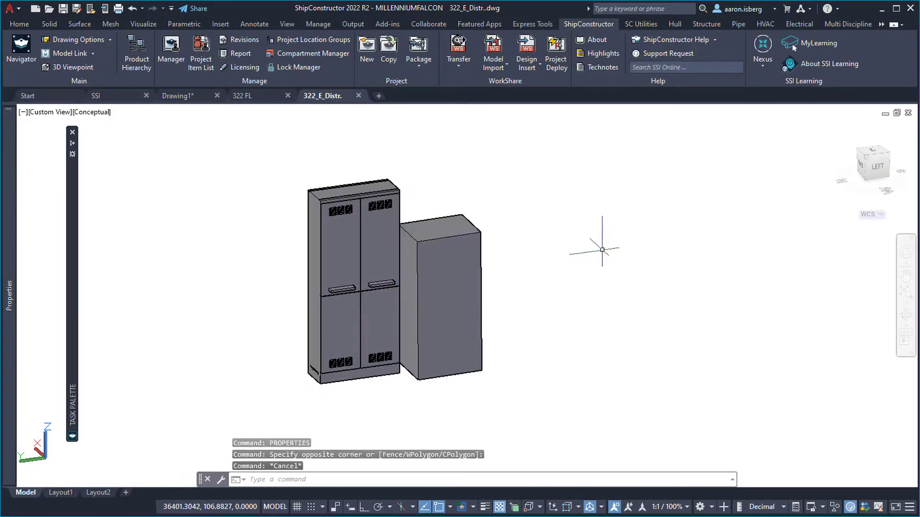
Step: Run design validation on the 24V BATTERY CHARGER FOR AUTOMATION-Test item and show the Test Tasks change list
click(201, 54)
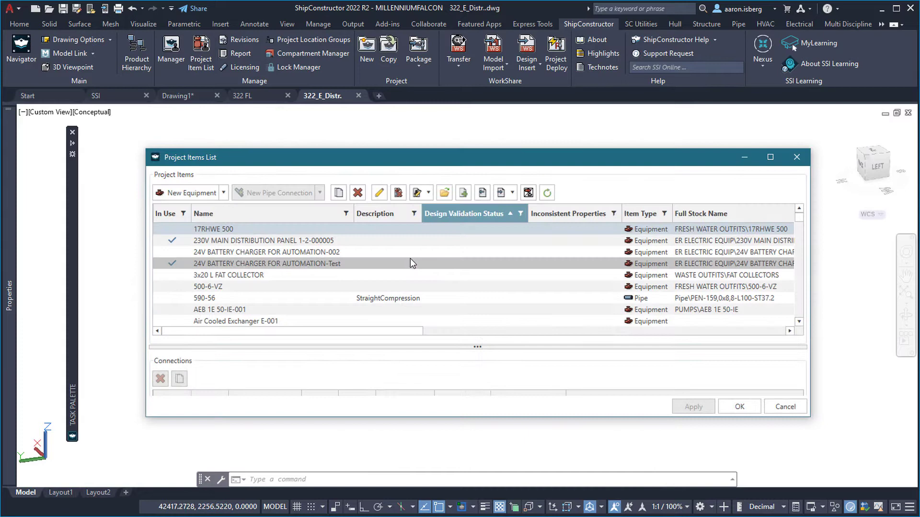
click(411, 262)
click(527, 193)
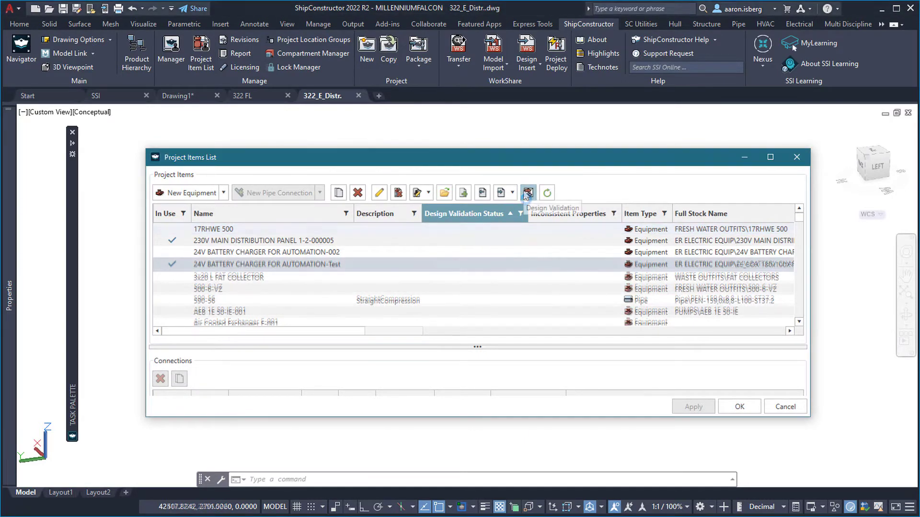
mouse_move(487, 267)
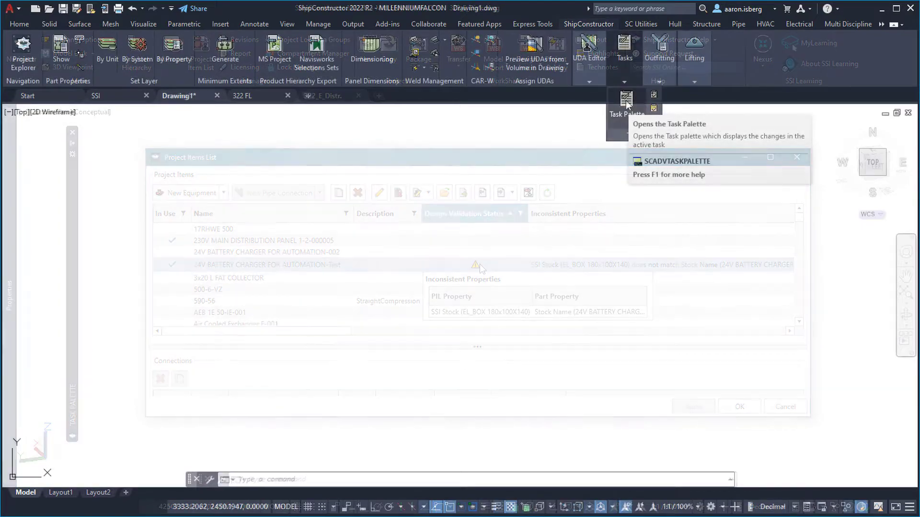
click(626, 99)
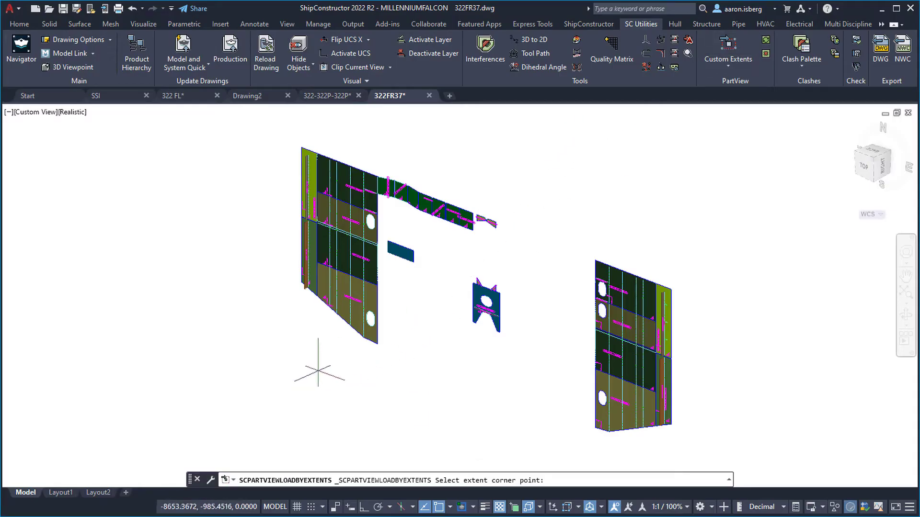
Step: Load 327 PartViews in a custom extents box below the 322FR37 frame panels, then orbit and zoom
click(314, 367)
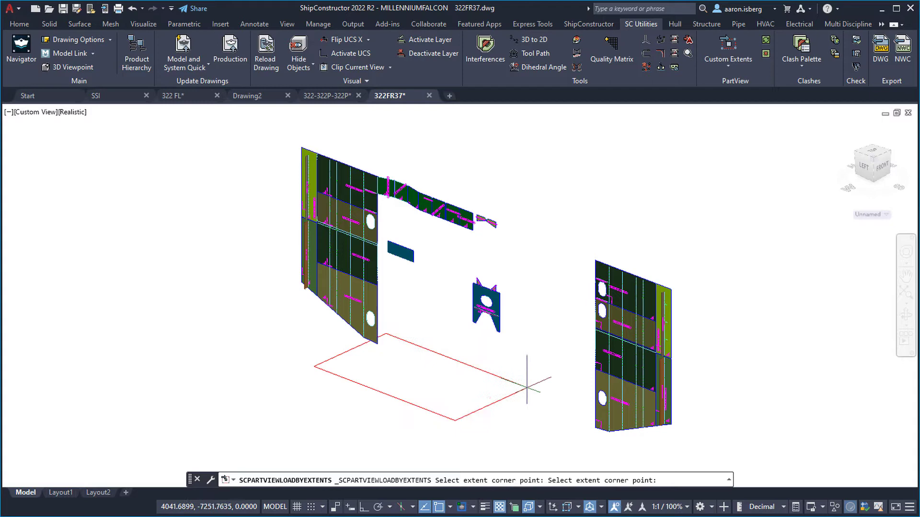
click(529, 375)
click(507, 250)
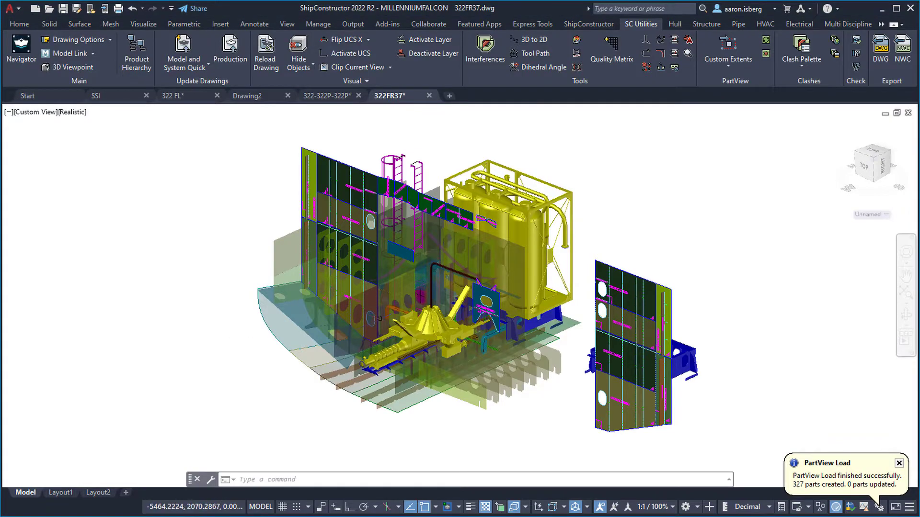
shift+middle_drag(455, 331, 431, 272)
scroll(431, 272, up, 3)
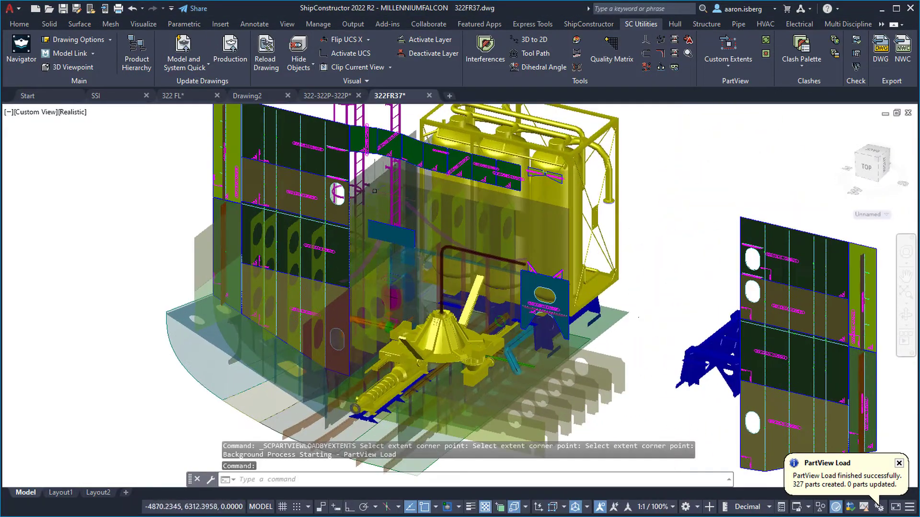
Step: Show the PartView properties of a selected hull plate
click(376, 191)
text(PROPERTIEs)
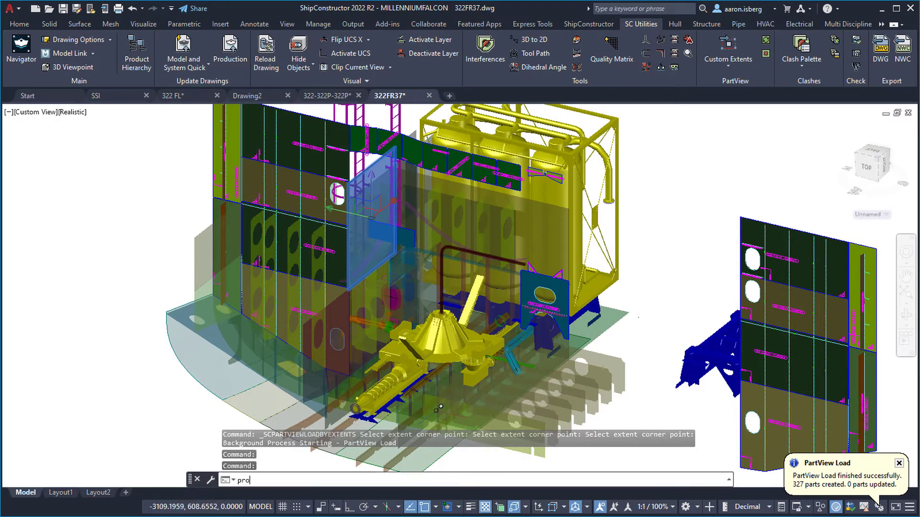
key(Return)
key(Escape)
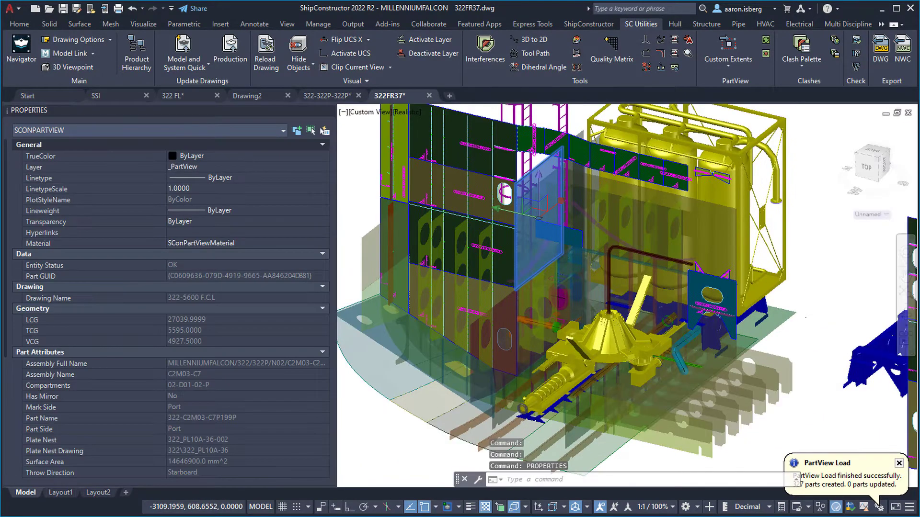
Step: Inspect the dry bulk discharge unit's properties and place a dimension between PartView parts
click(683, 146)
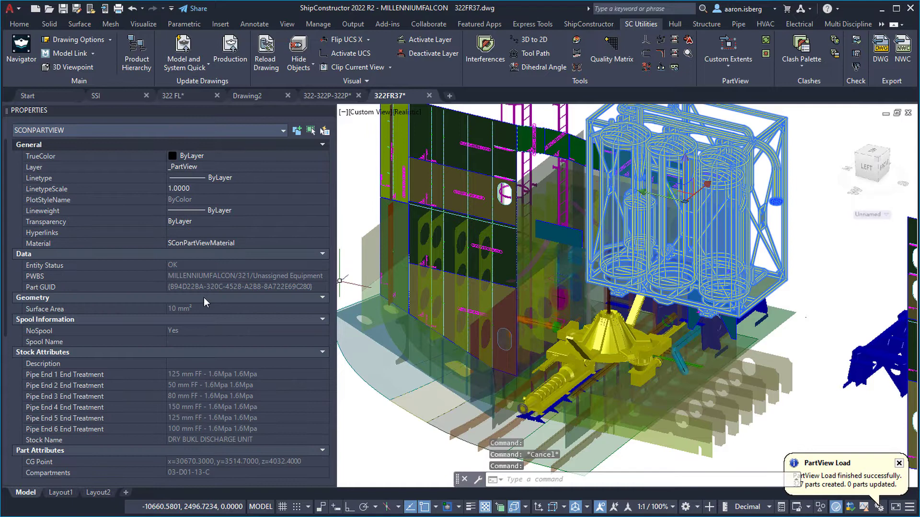
scroll(204, 301, down, 5)
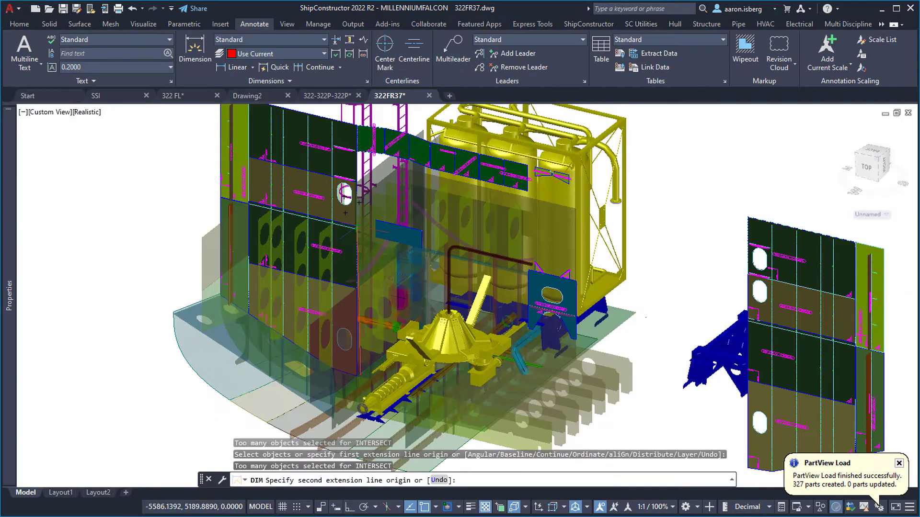
click(360, 376)
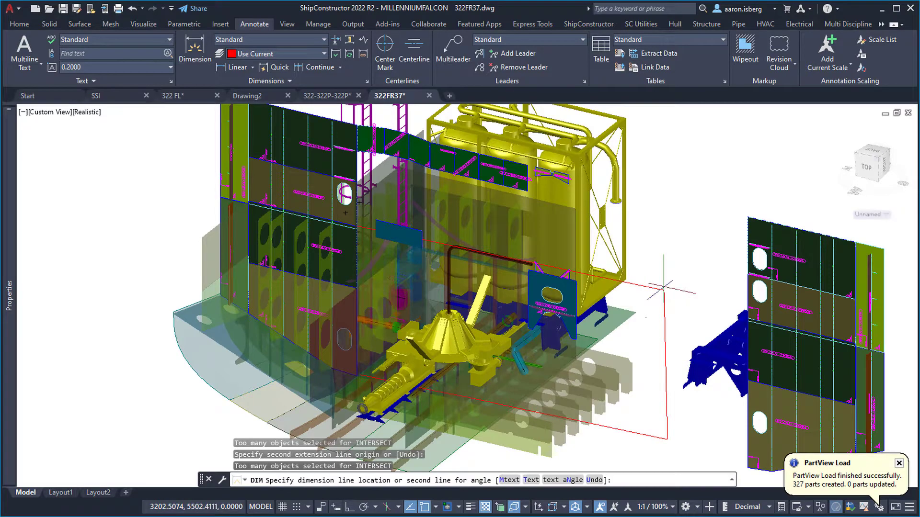
click(663, 288)
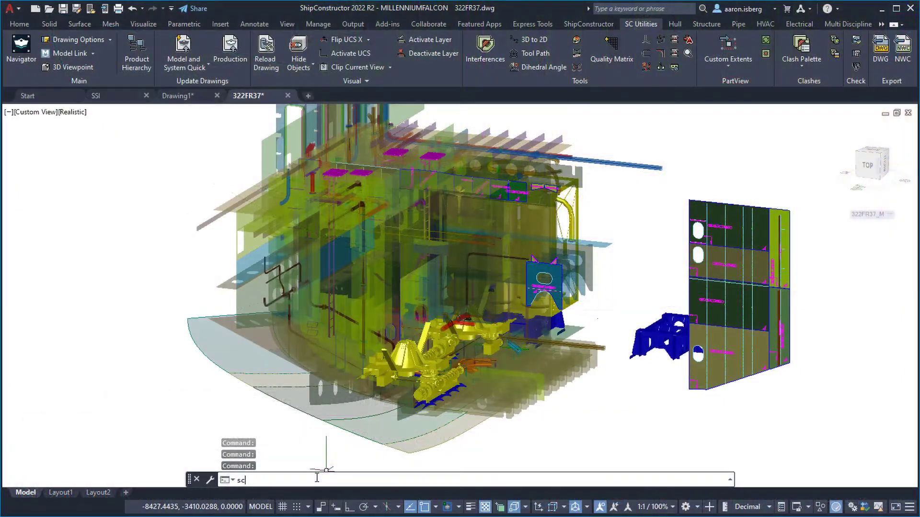
Step: Set the PartView display mode to Normal with SCDWGOPTIONSPARTVIEWMODE
text(dw)
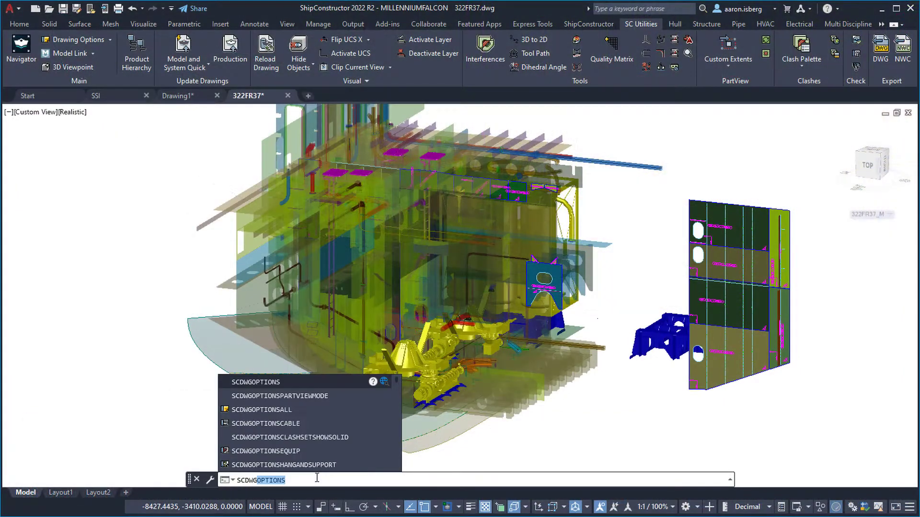
text(Goptionspa)
key(Return)
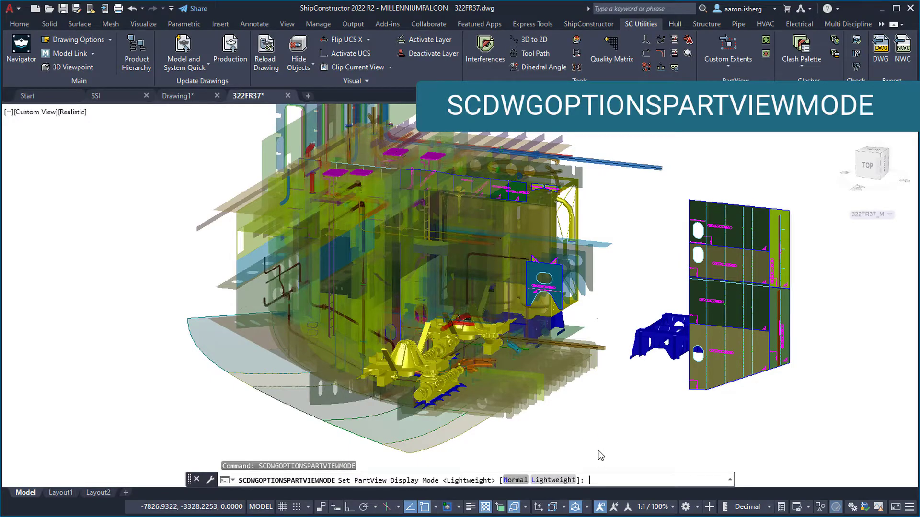
text(N)
key(Return)
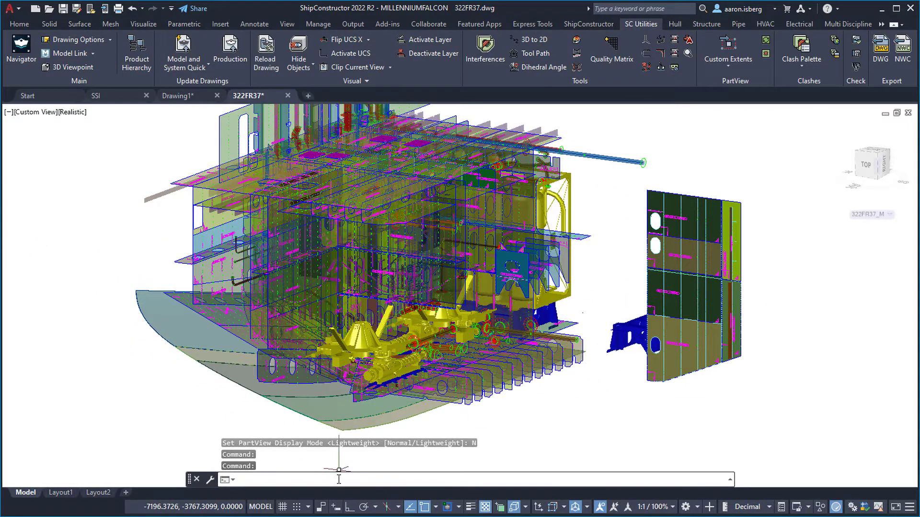
Step: Change the PartView display mode to Lightweight and view the block from a new angle
text(scdwg)
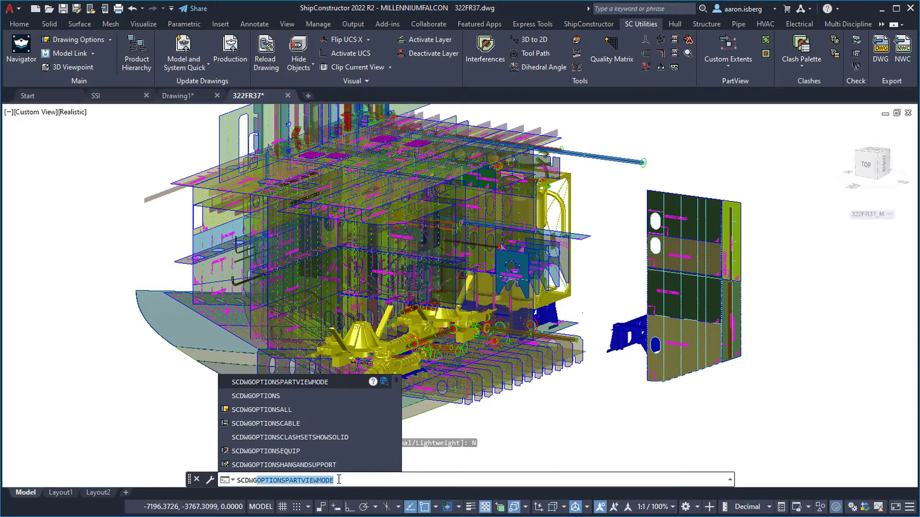
key(Return)
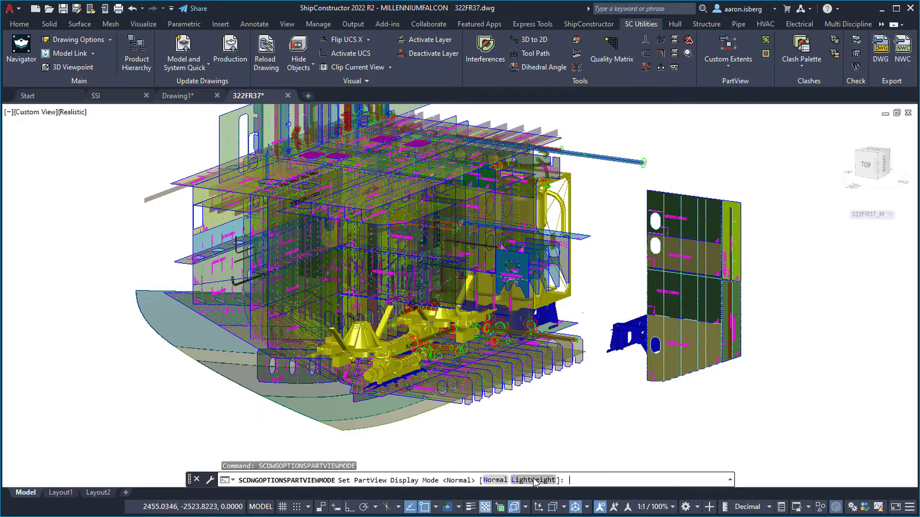
text(L)
key(Return)
shift+middle_drag(514, 381, 775, 298)
scroll(393, 269, up, 4)
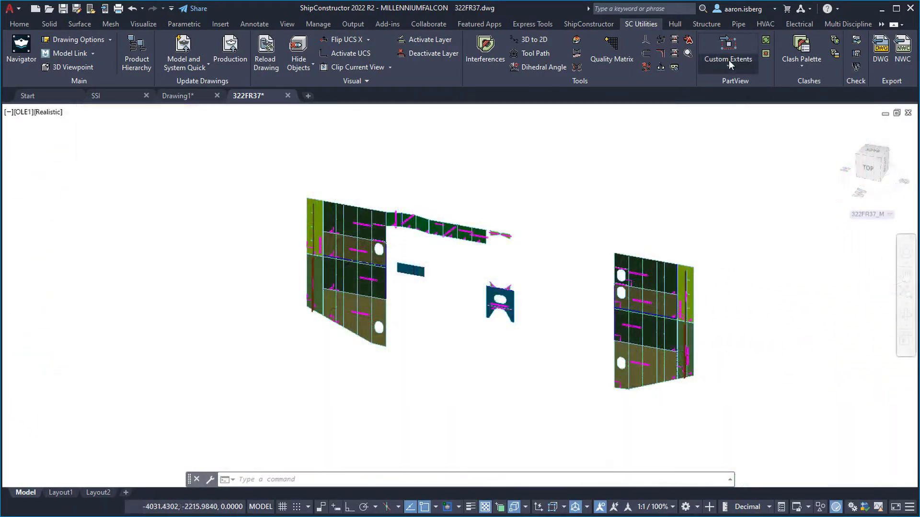
Step: Start a background PartView load of all parts inside a three-point custom extents box
click(729, 60)
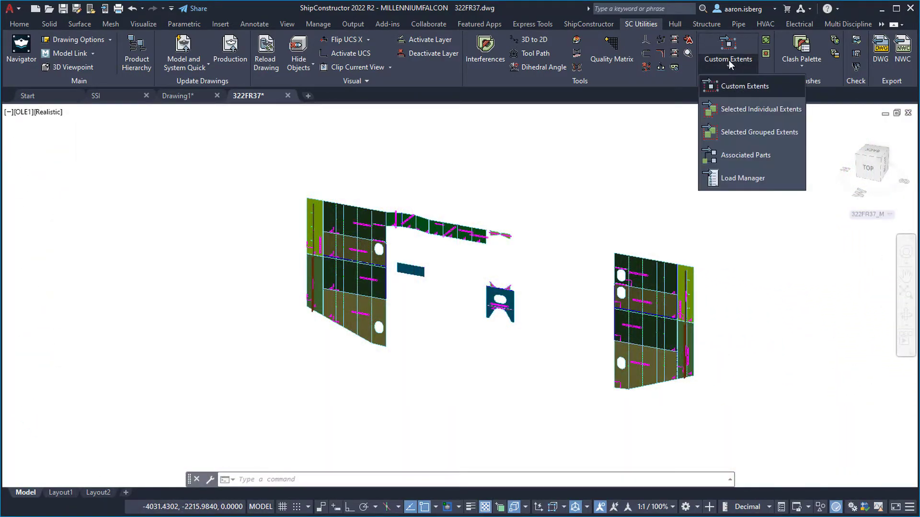
click(731, 86)
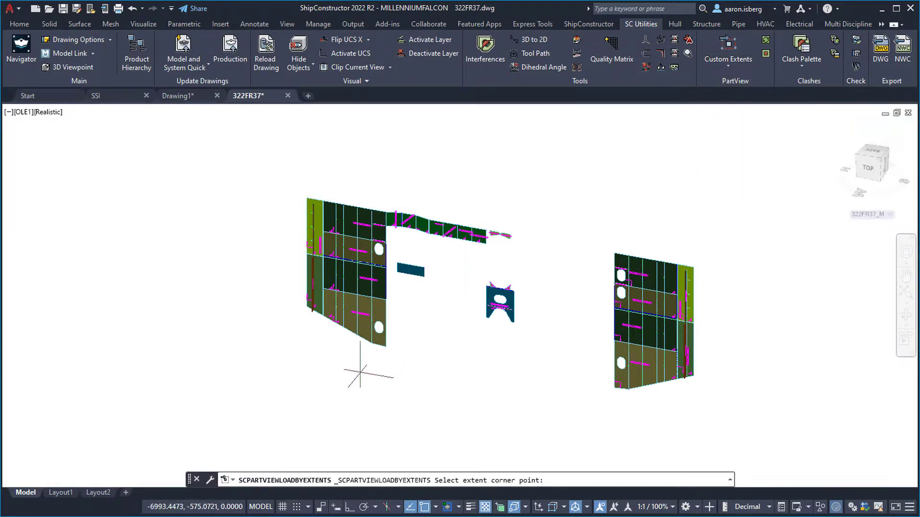
click(314, 372)
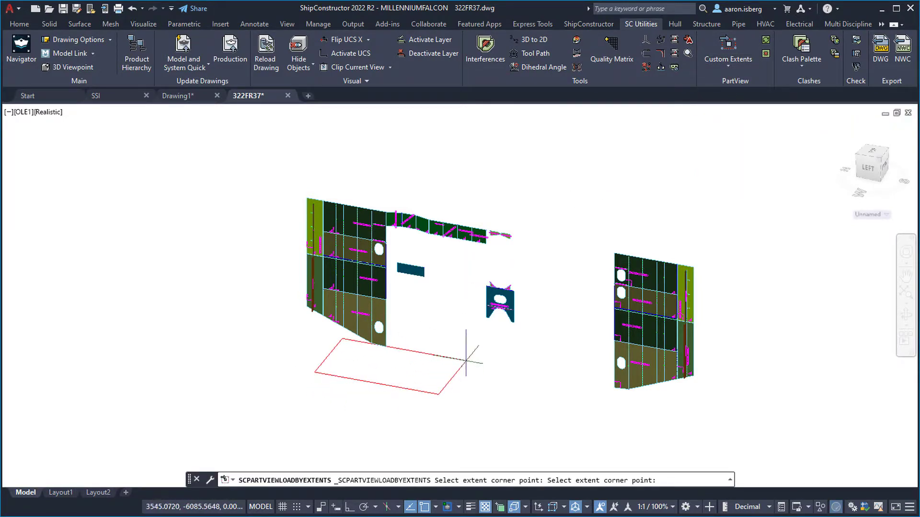
click(466, 360)
click(458, 264)
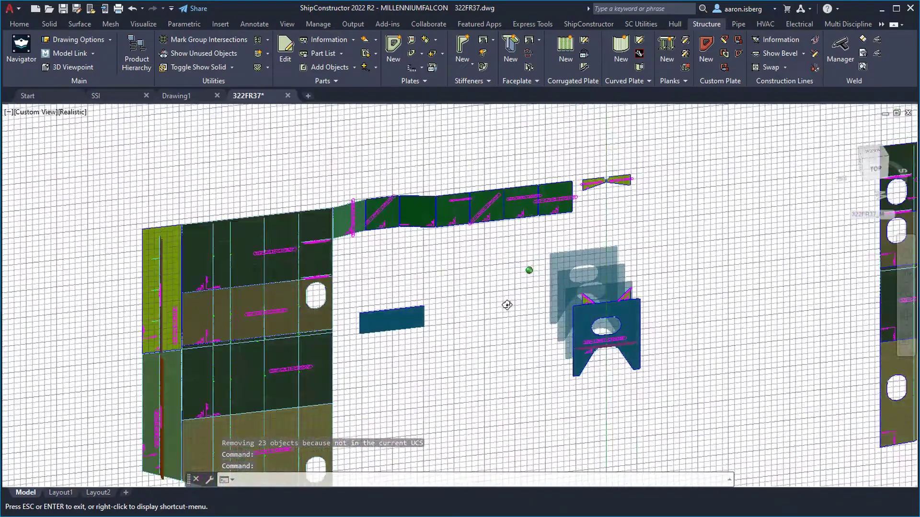
Step: Zoom and orbit the fully loaded 322FR37 block model, then select its blue plate
scroll(439, 306, up, 3)
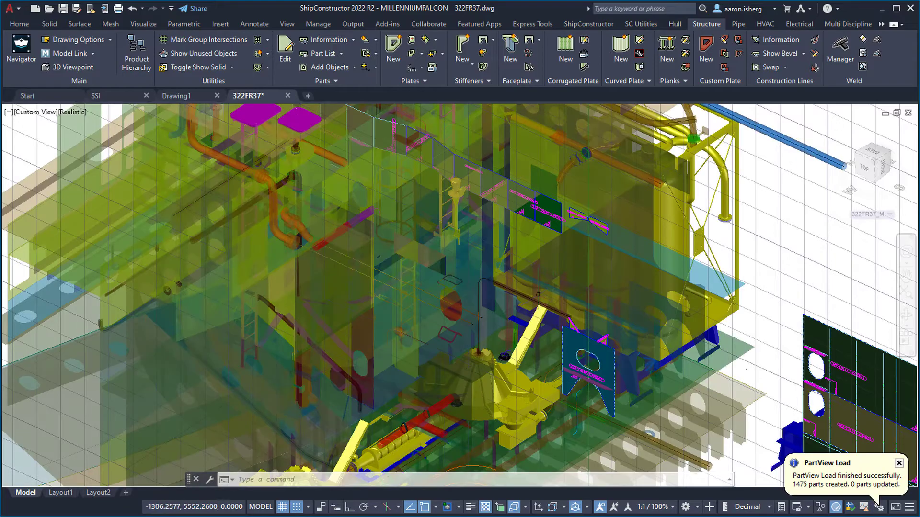
scroll(538, 295, down, 5)
shift+middle_drag(538, 294, 431, 288)
scroll(460, 270, up, 10)
click(442, 250)
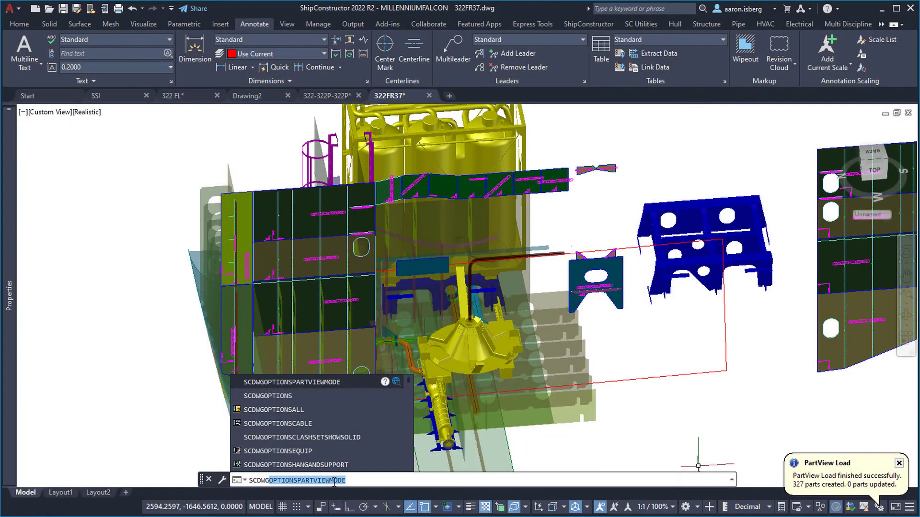
Step: Toggle the PartView display mode to Normal, then back to Lightweight via SCDWGOPTIONSPARTVIEWMODE
key(Return)
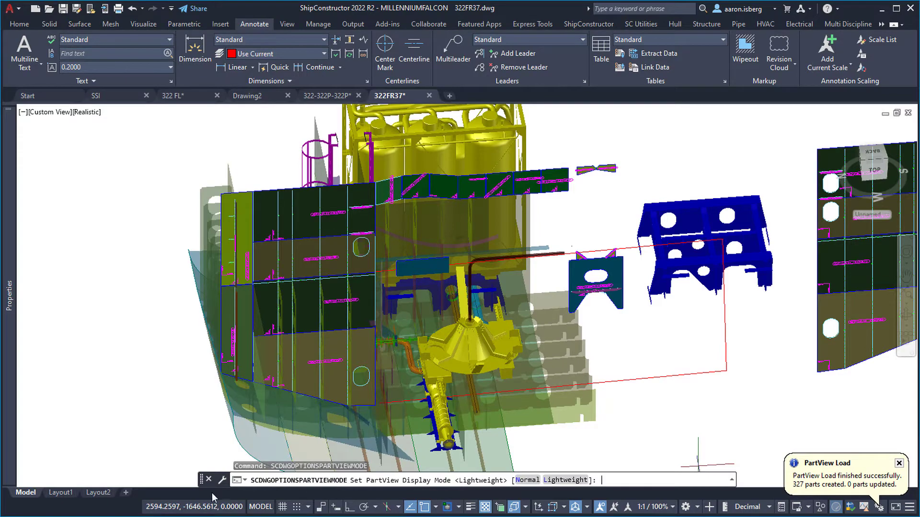
click(527, 480)
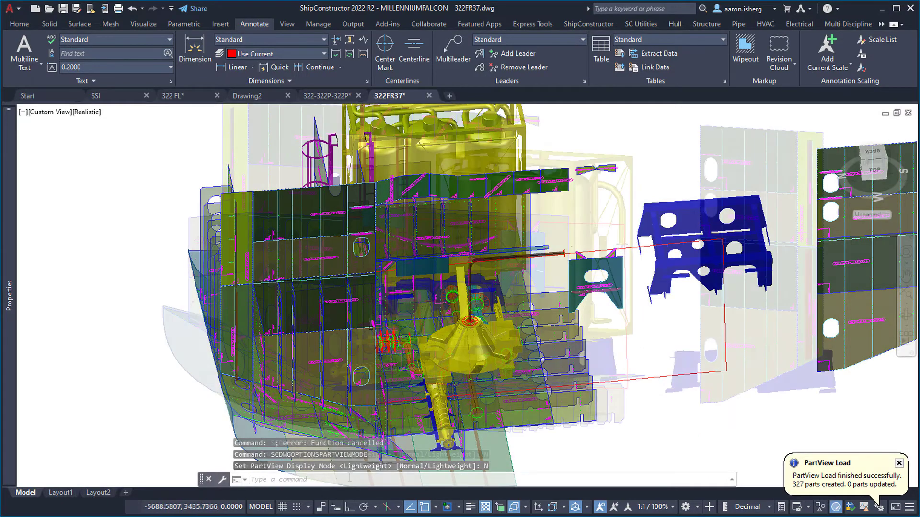
text(scdw)
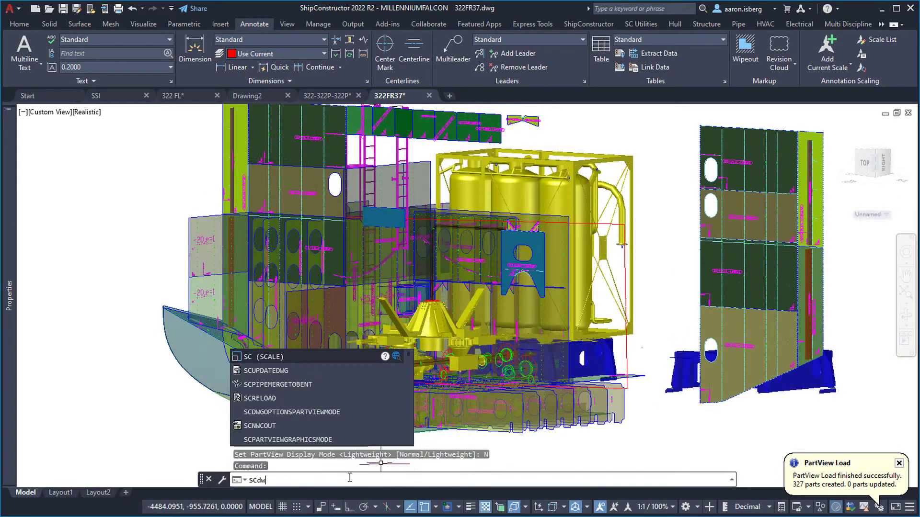
key(Return)
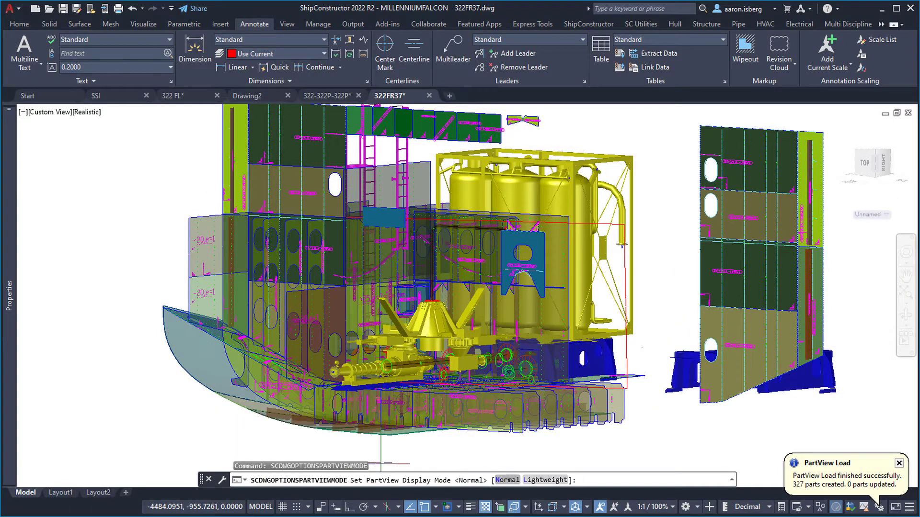
click(544, 480)
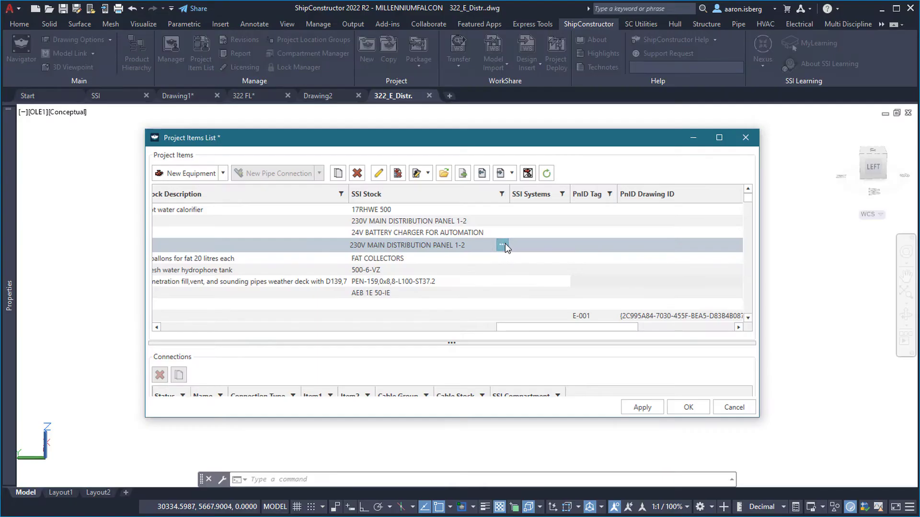
Step: Choose 24V BATTERY CHARGER FOR AUTOMATION as the test item's SSI stock
click(503, 245)
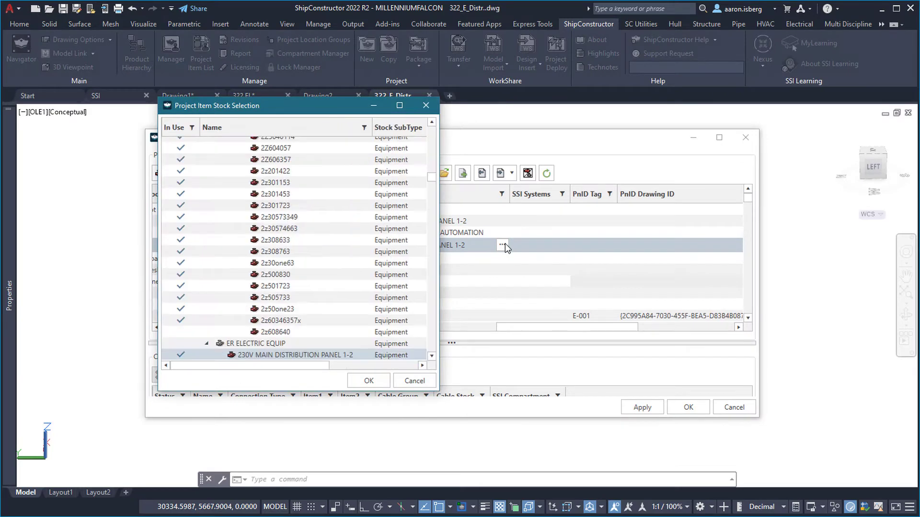
click(431, 356)
click(432, 356)
click(432, 356)
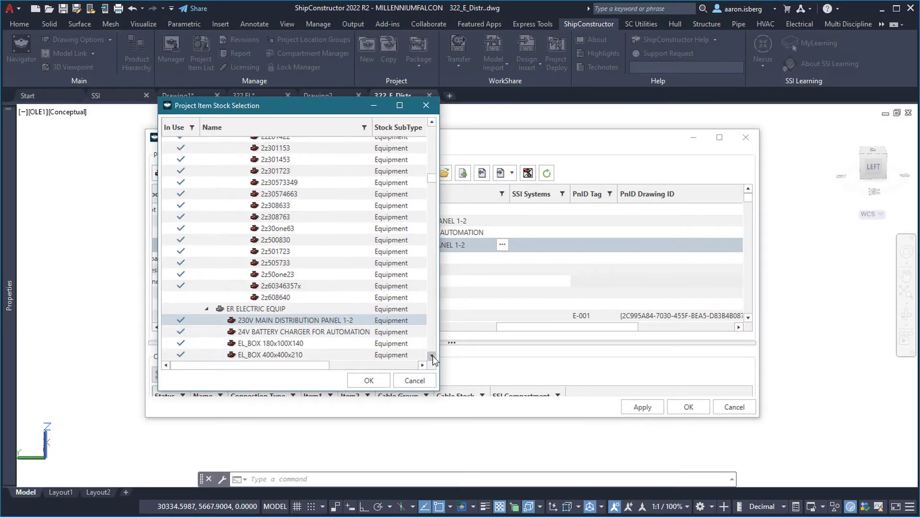
click(318, 332)
click(373, 383)
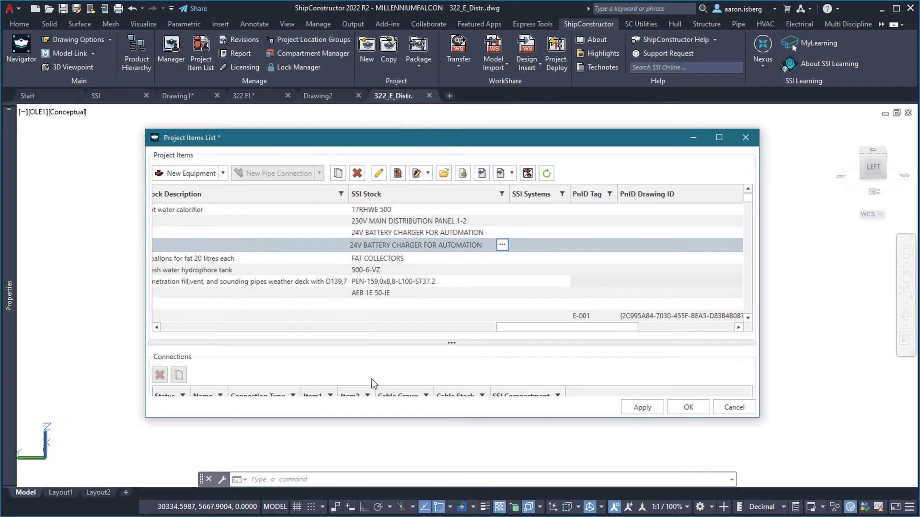
Step: Apply the stock change, review the inconsistent properties, and close the Project Items List
drag(518, 327, 180, 328)
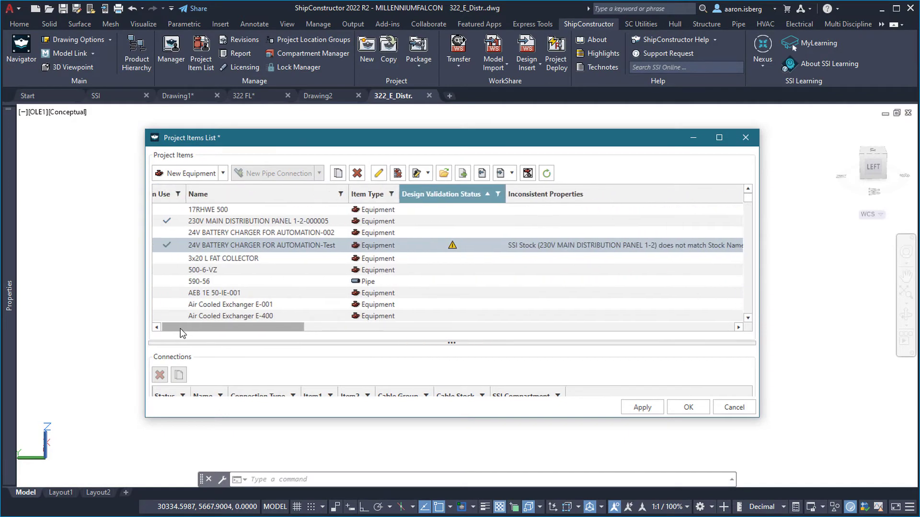
click(645, 407)
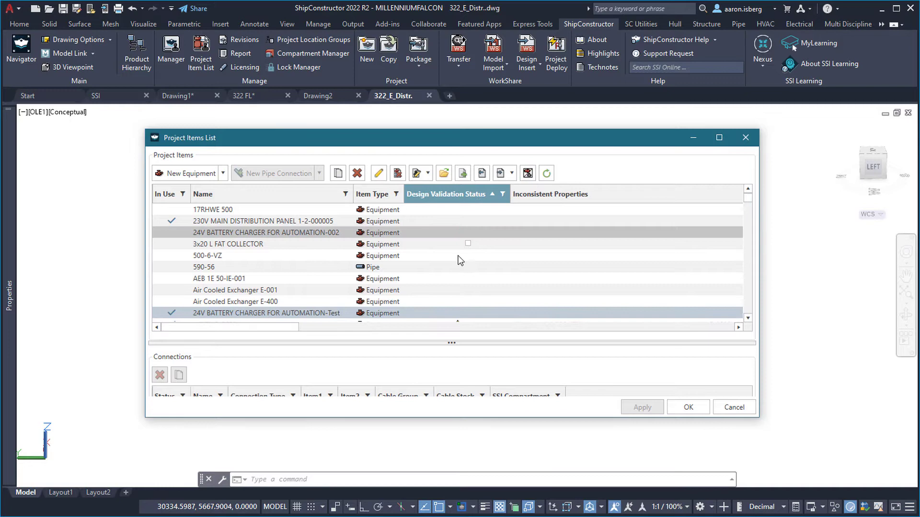
scroll(476, 283, down, 1)
mouse_move(481, 285)
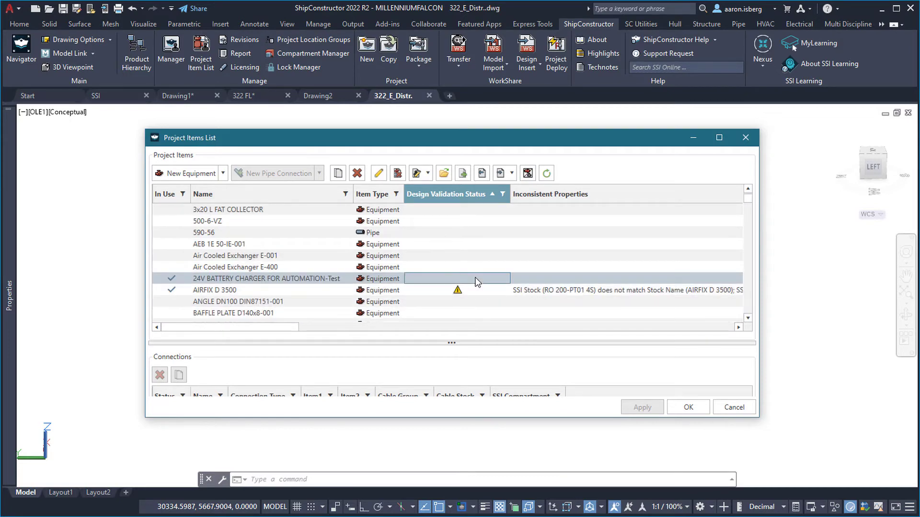
click(580, 280)
click(688, 407)
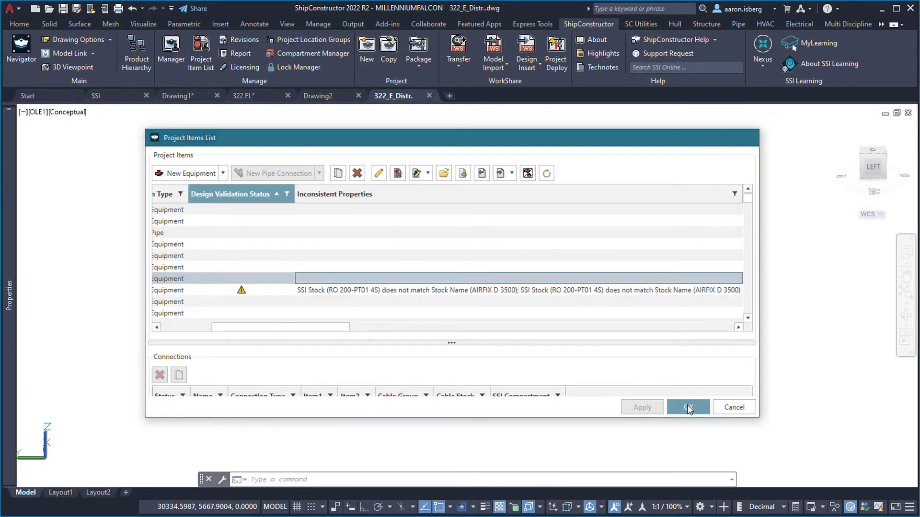
shift+middle_drag(653, 329, 585, 314)
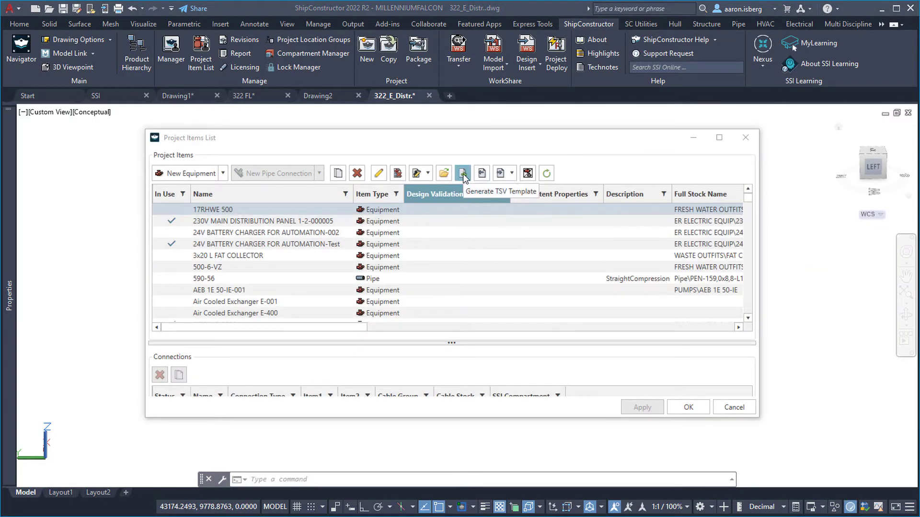
Step: Preview the TSV template save, cancel it, then start the project items TSV export
click(462, 174)
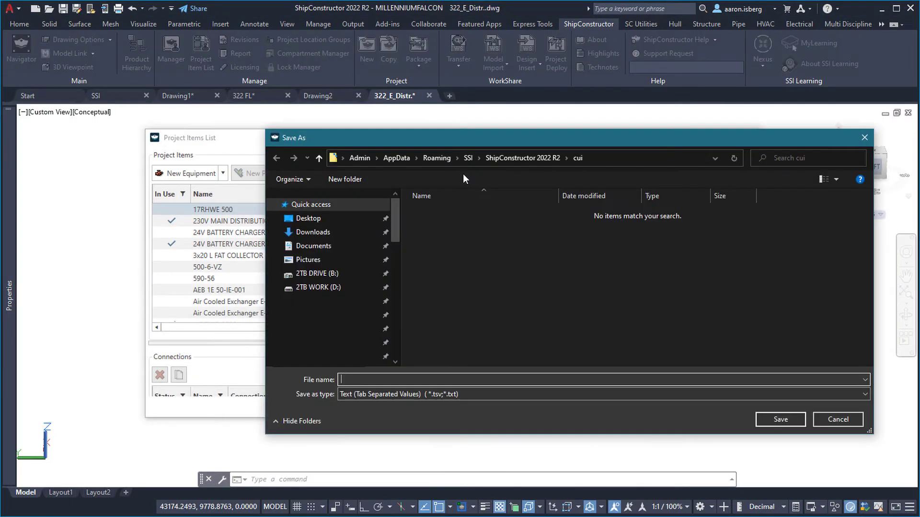
click(838, 420)
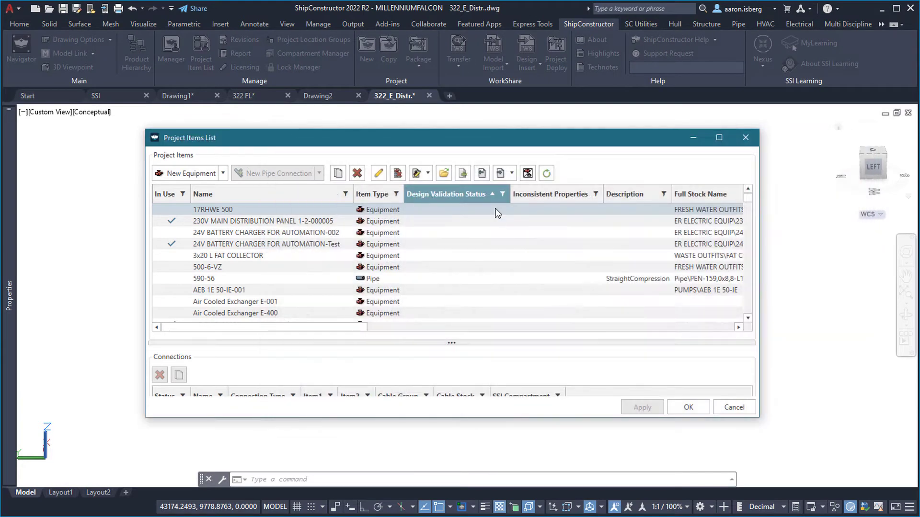
click(481, 173)
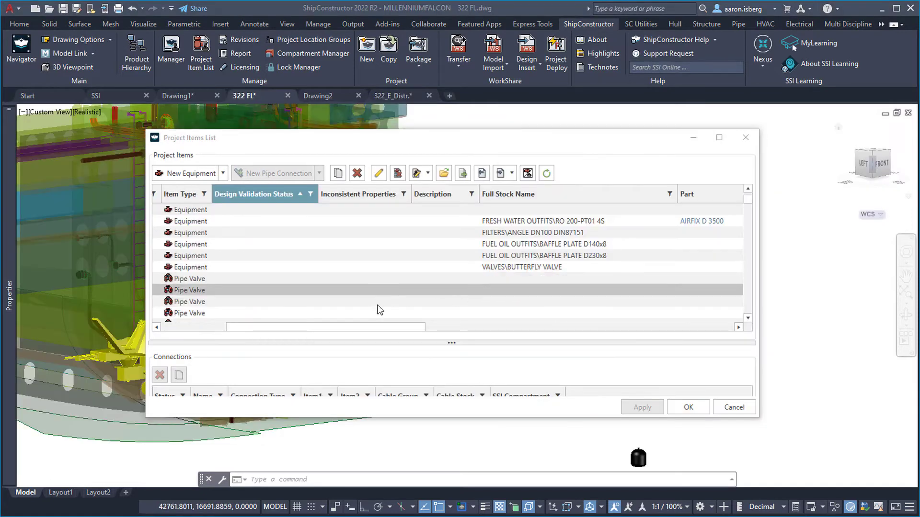
Step: Select equipment and valve rows in the Project Items List, ending on FRESH WATER OUTFITS
click(615, 220)
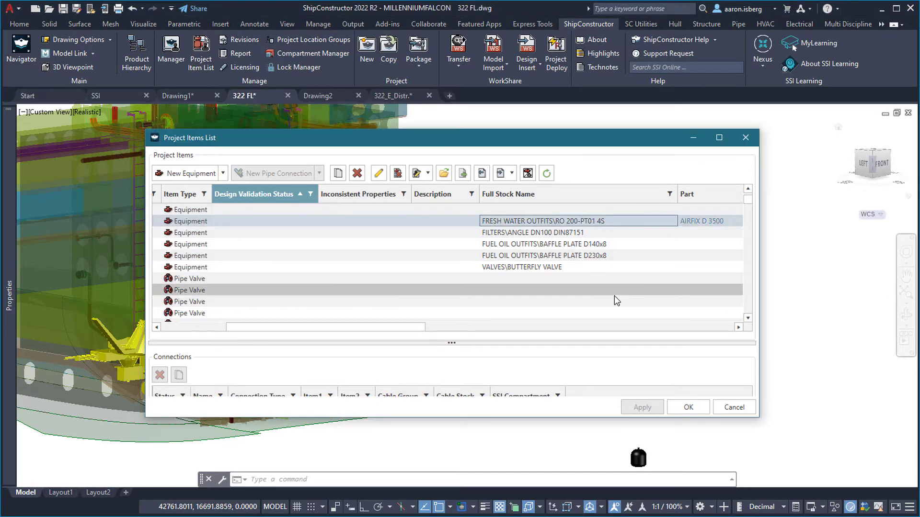
shift+click(610, 271)
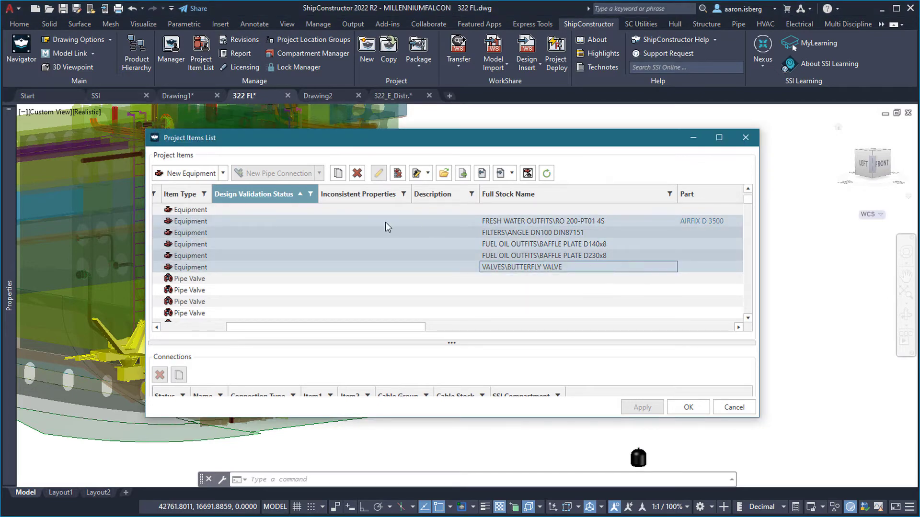
shift+click(437, 275)
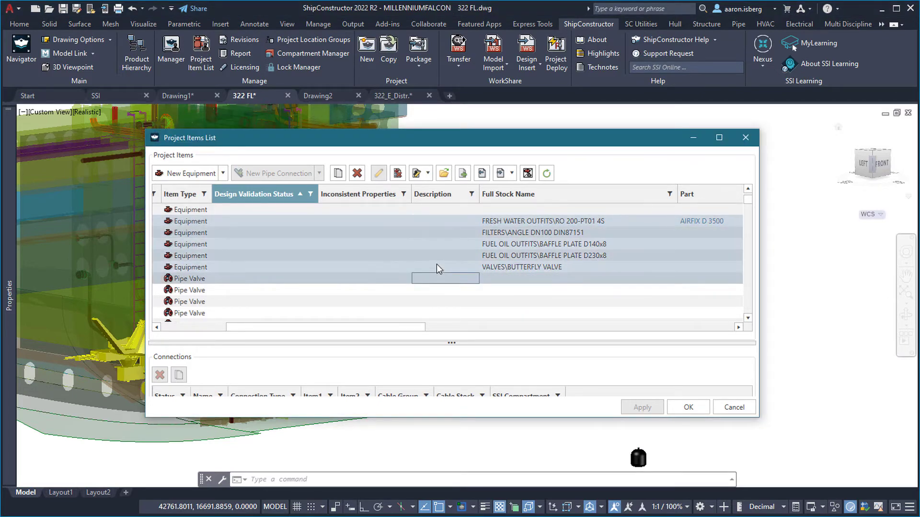
click(440, 221)
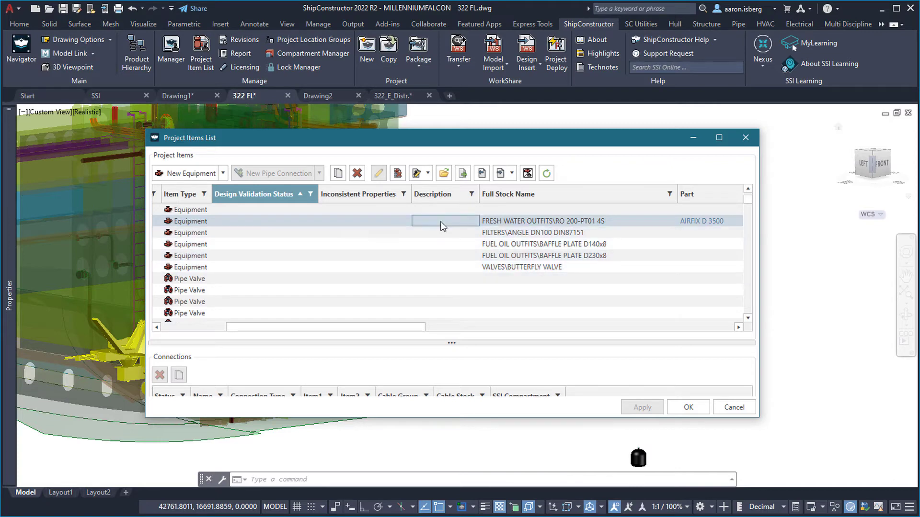
scroll(646, 267, up, 3)
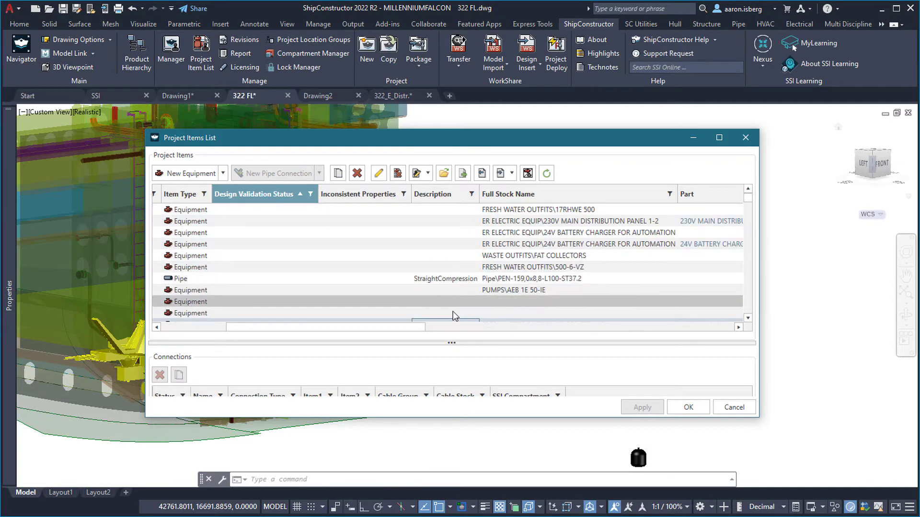
drag(410, 328, 581, 329)
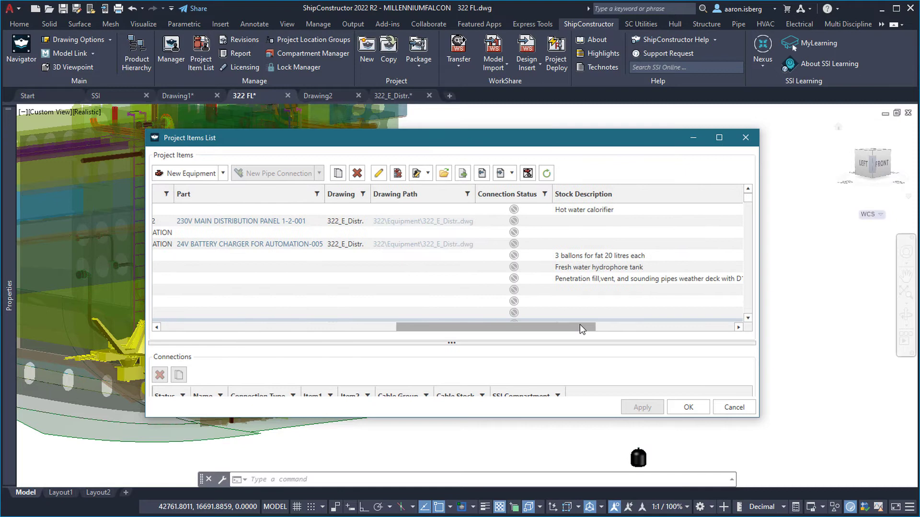
Step: Zoom to the 230V MAIN DISTRIBUTION PANEL and AIRFIX D 3500 equipment, then return to Drawing1
scroll(638, 319, right, 1)
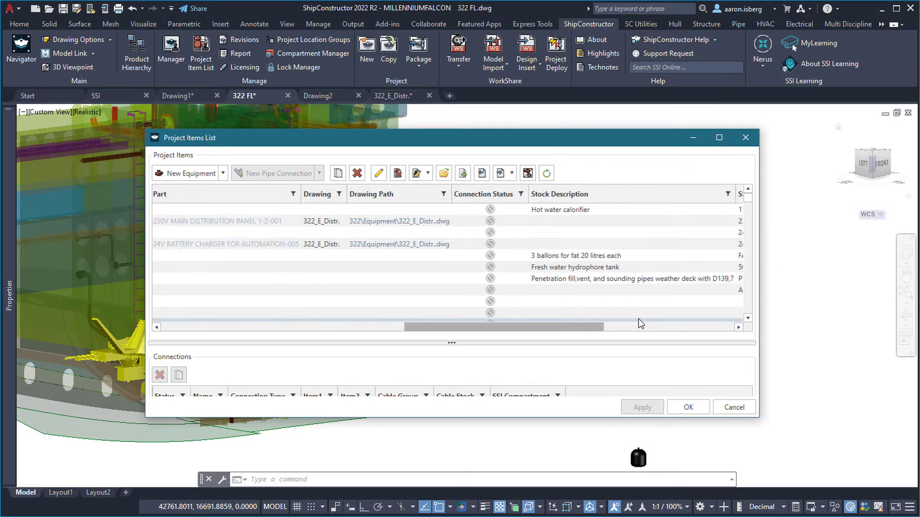
double_click(374, 223)
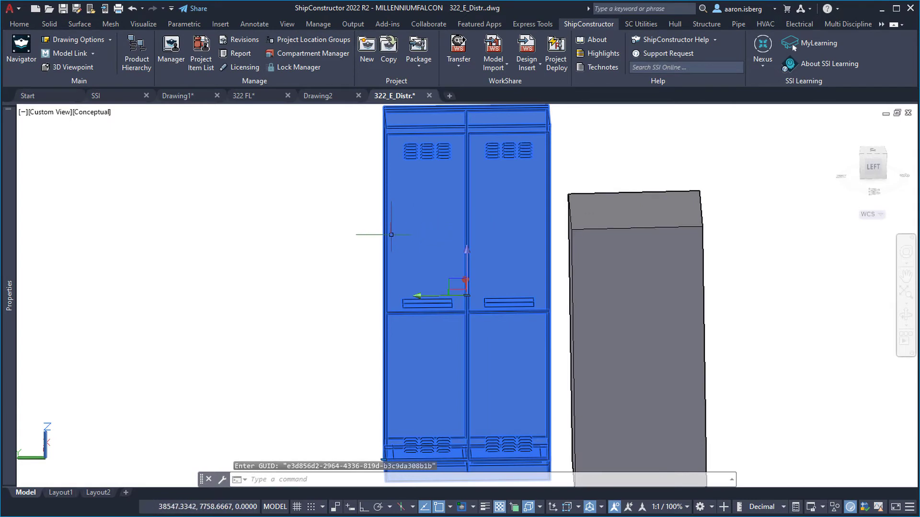
scroll(532, 231, down, 3)
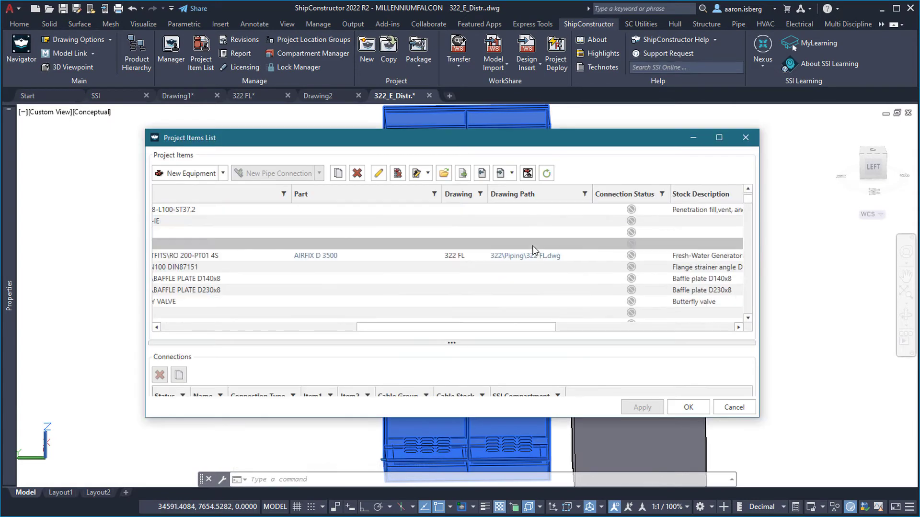
double_click(527, 221)
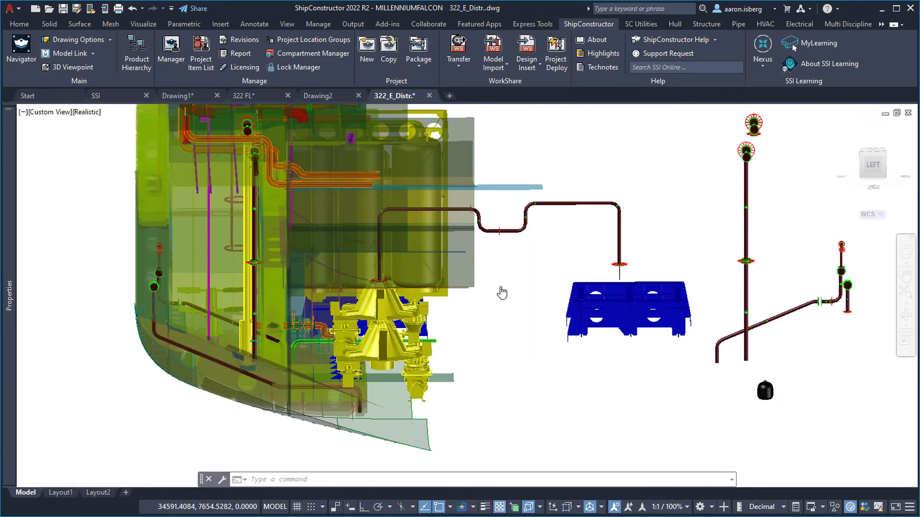
click(177, 96)
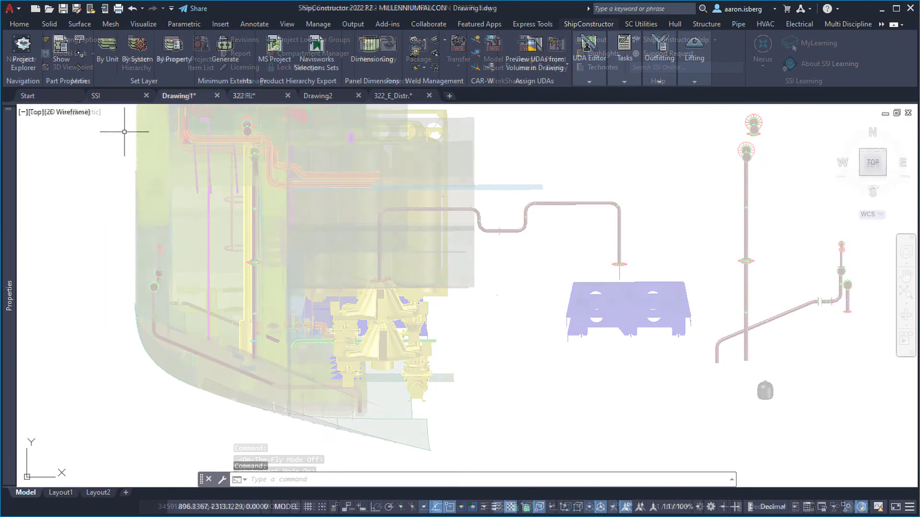
Step: Open the Task Palette from the expanded Tasks ribbon panel to list the Test Tasks changes
click(630, 63)
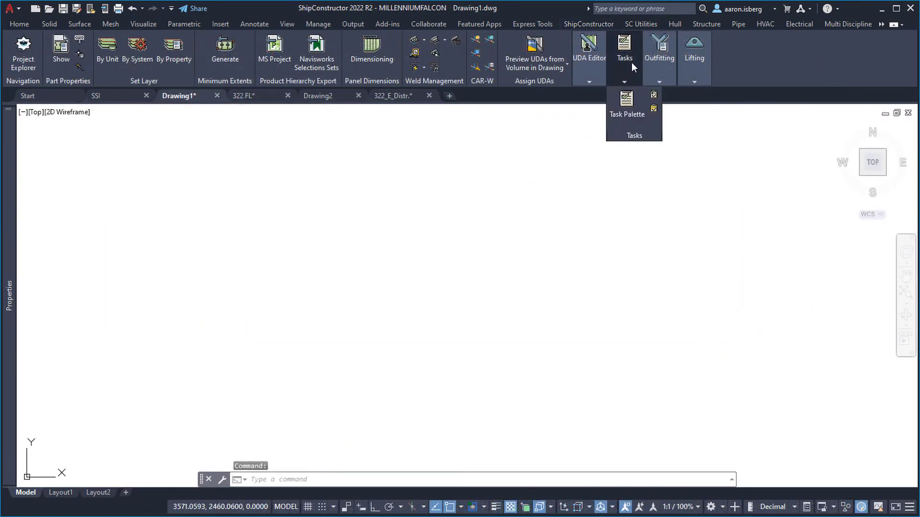
click(627, 102)
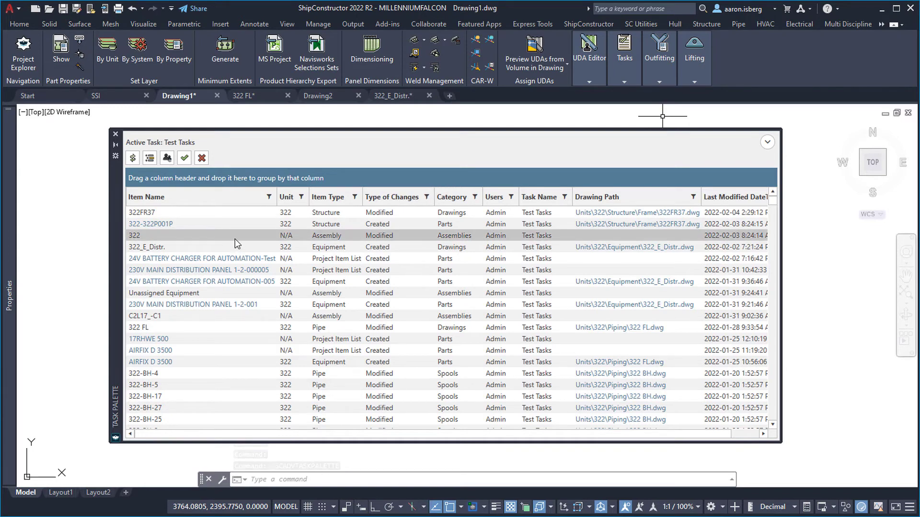
Step: Filter the Task Palette to item names containing 322 and sort Item Name ascending
click(269, 197)
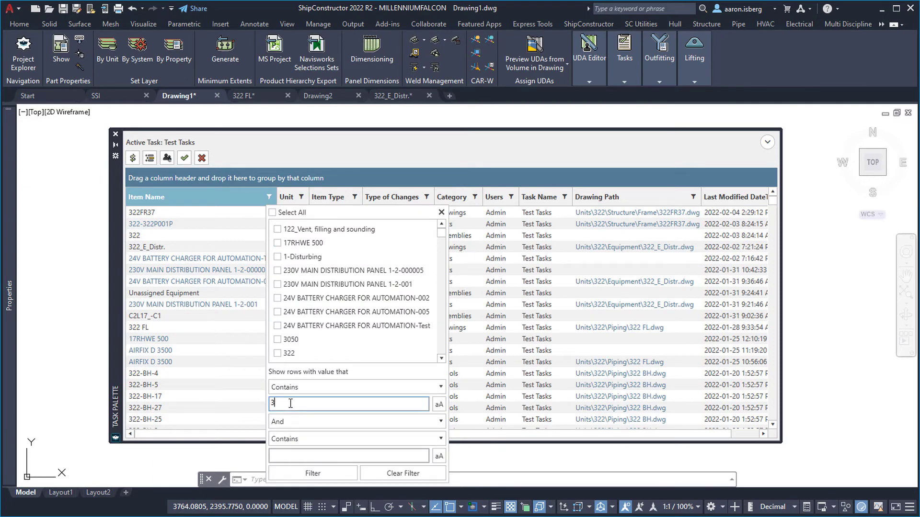
click(314, 474)
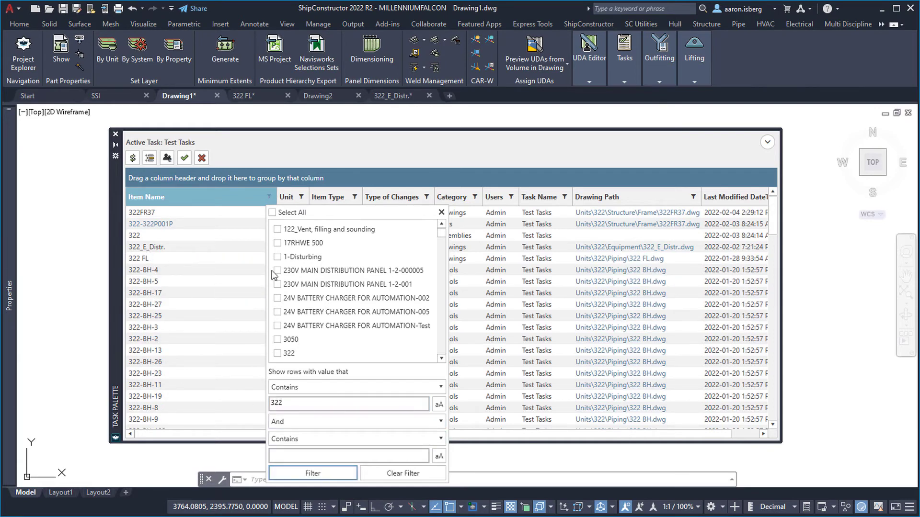
click(270, 201)
click(251, 201)
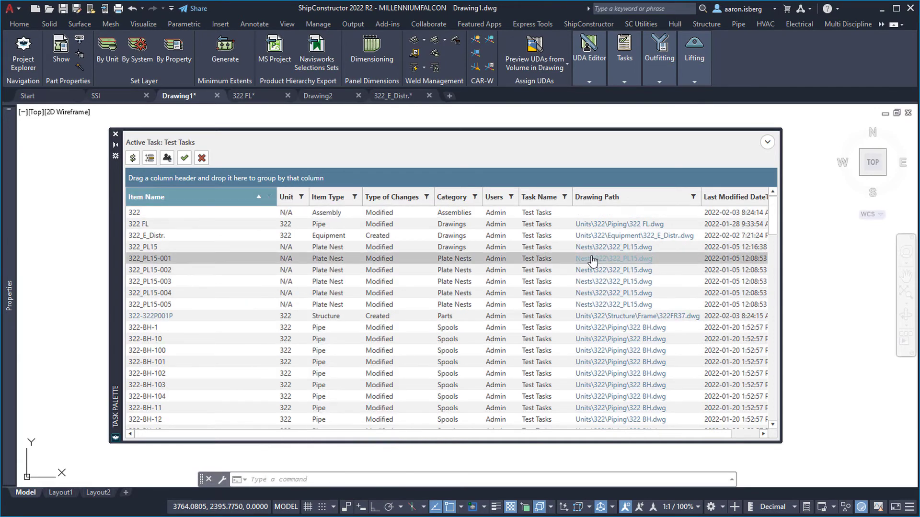
Step: Open the 322 FL drawing from its Drawing Path link in the task list
click(603, 224)
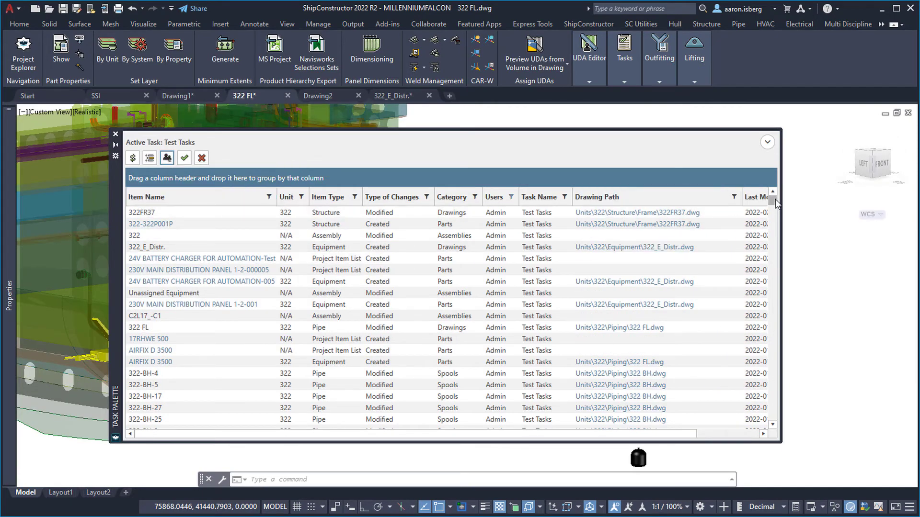
scroll(776, 203, down, 5)
click(605, 225)
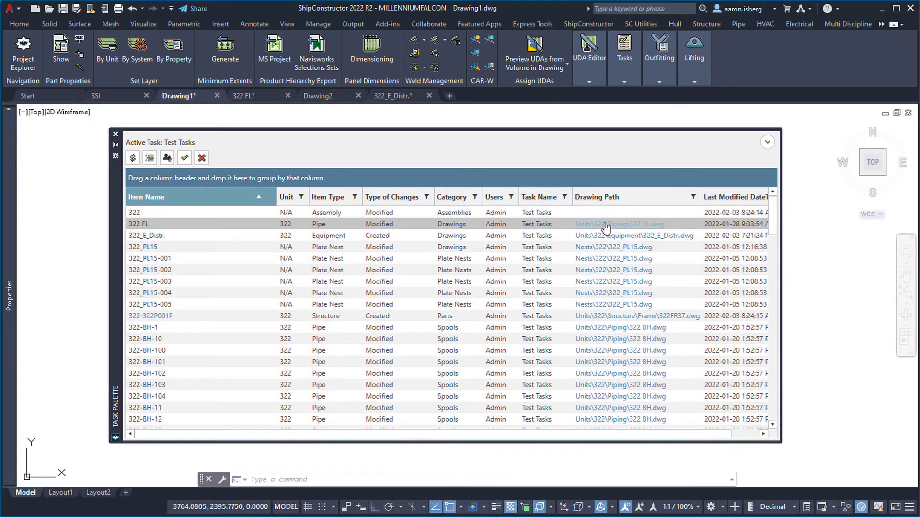
click(605, 225)
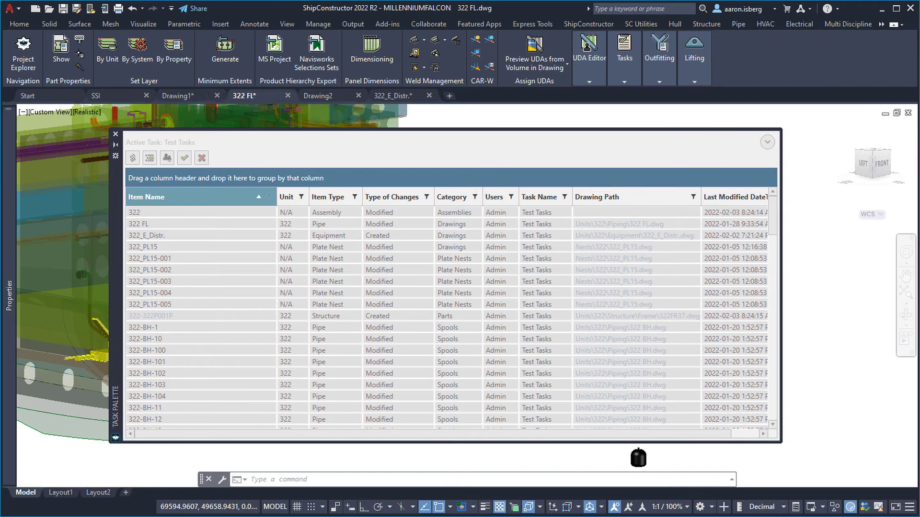
Step: Auto-hide the Task Palette, orbit and zoom out to the whole hull, then run Project Items List
click(115, 146)
scroll(550, 318, down, 5)
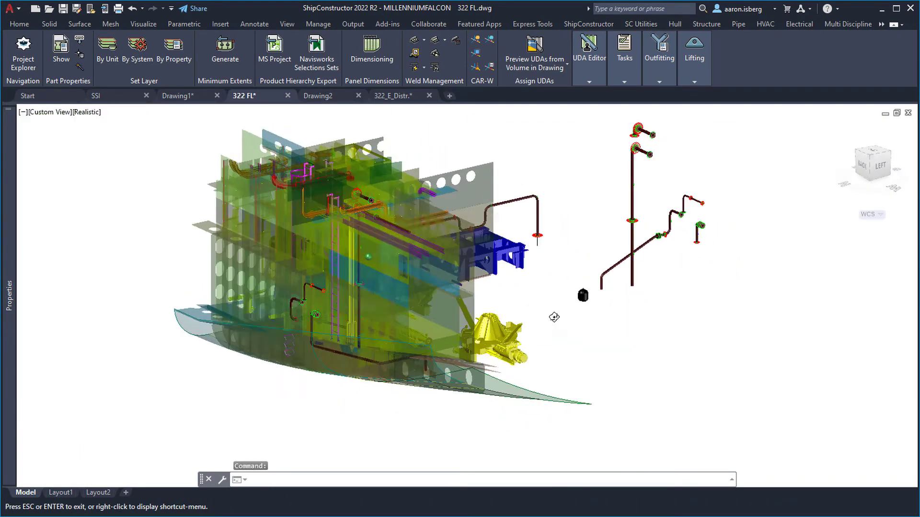
shift+middle_drag(550, 318, 469, 313)
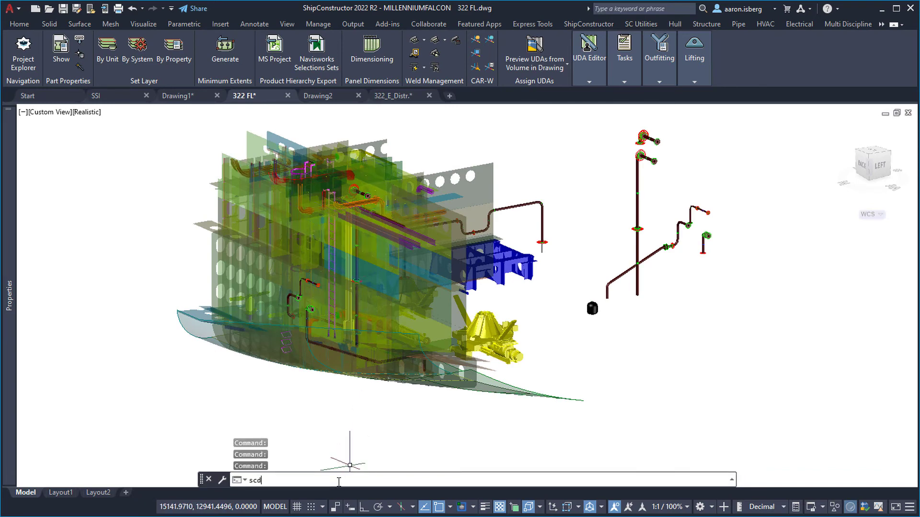
key(Return)
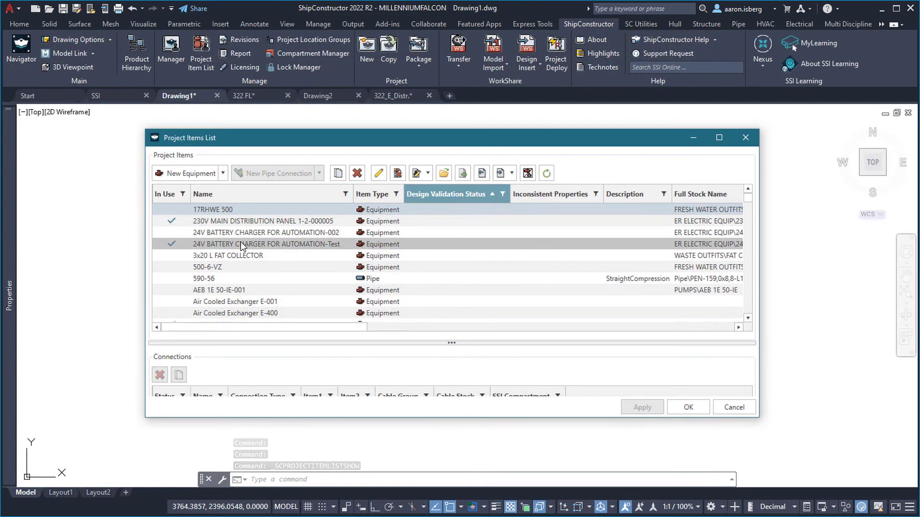
click(528, 174)
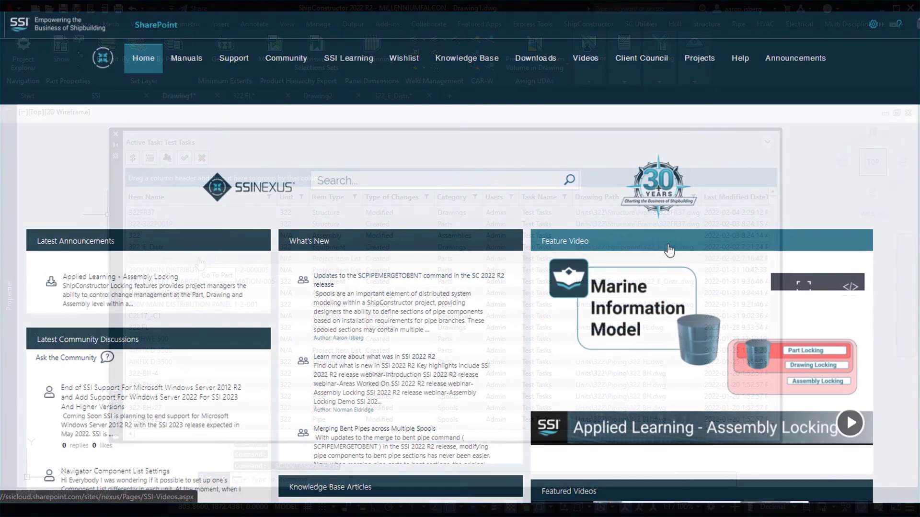
Step: Search the SSI Nexus SharePoint site for 'project item list'
click(410, 178)
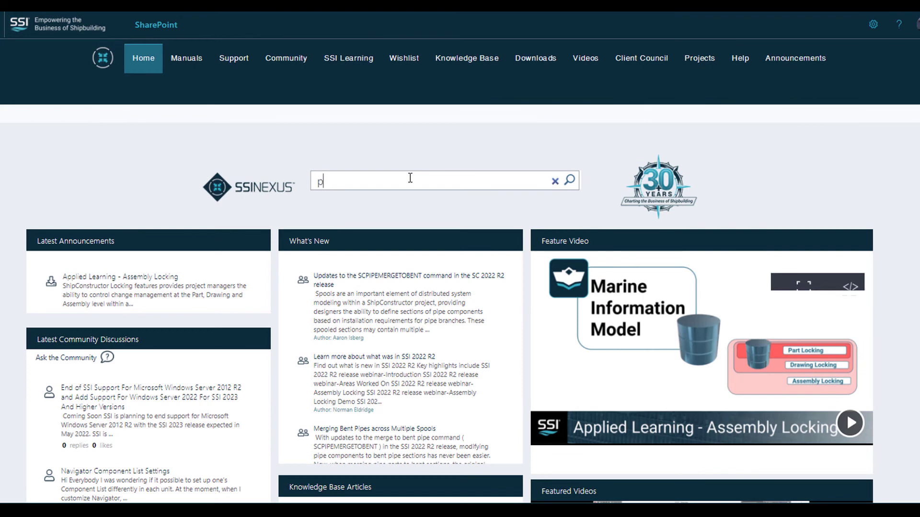
key(Return)
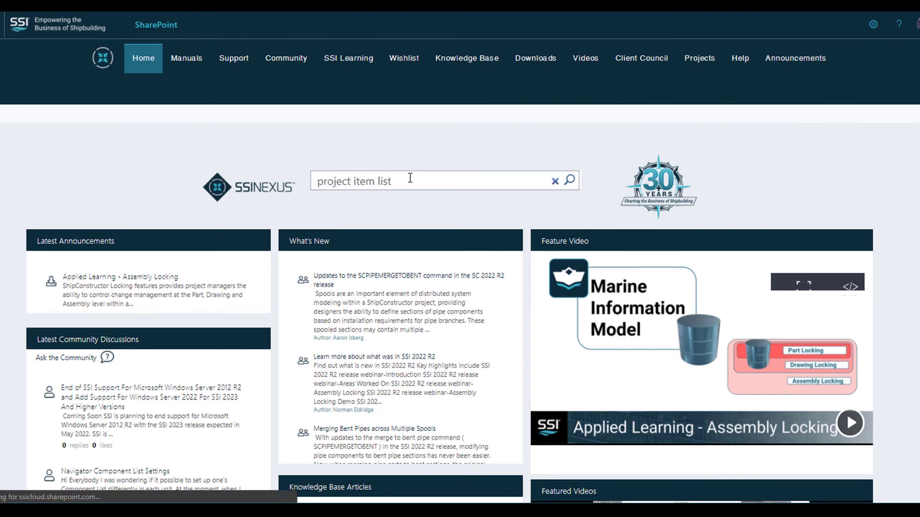